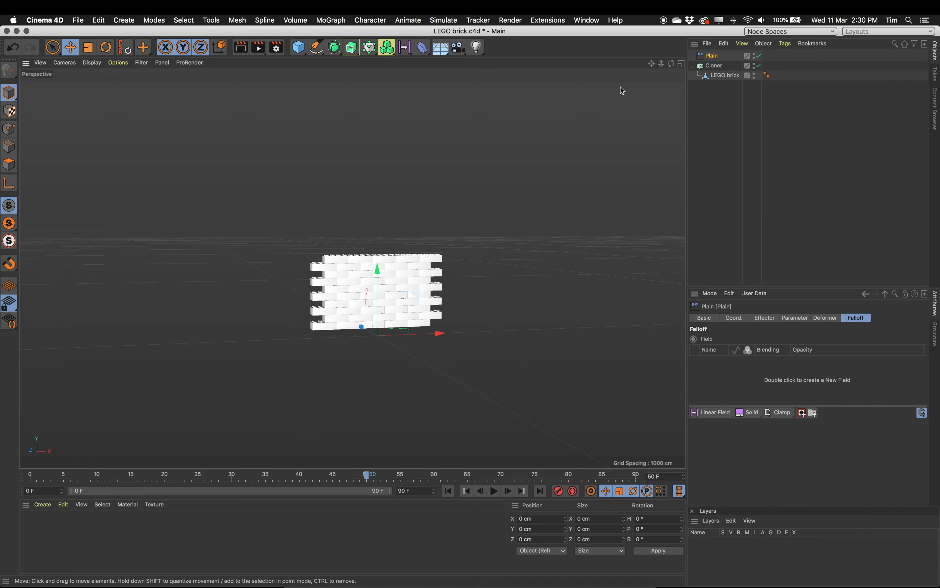
- Set the Plain effector's Y position offset to 2000 cm
left_click(799, 322)
left_click_drag(765, 377, 767, 391)
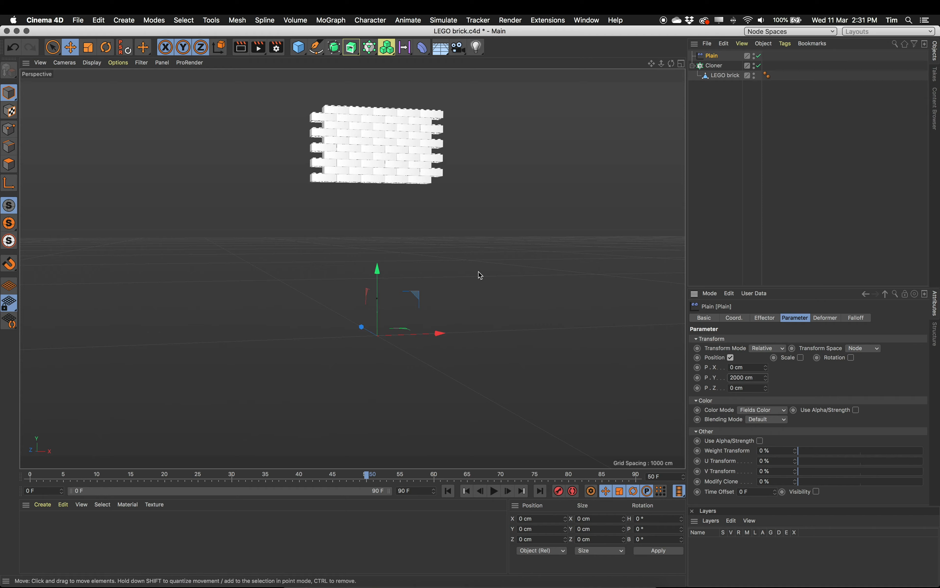
right_click_drag(423, 258, 466, 262, "alt")
middle_click_drag(466, 262, 466, 304, "alt")
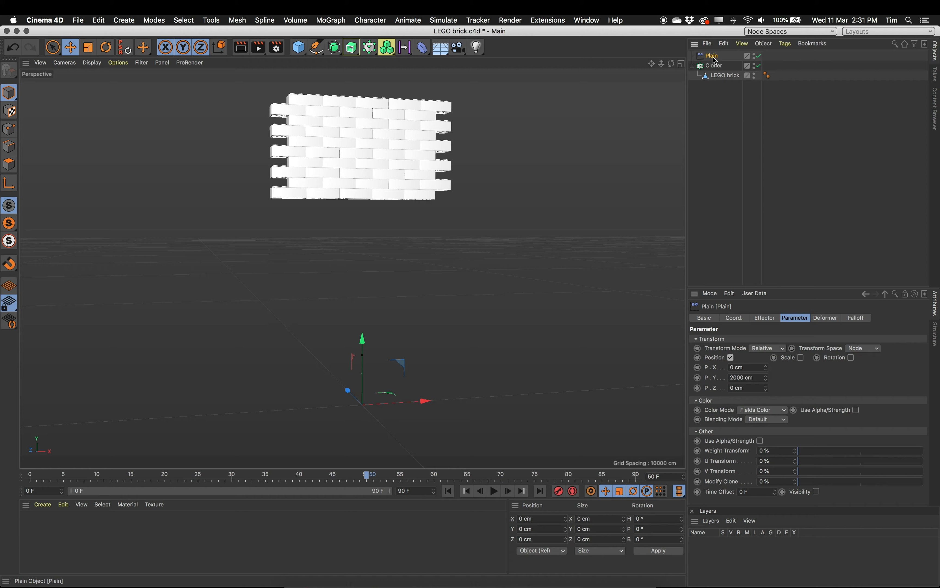
- Add a Linear Field to the Plain effector's falloff
left_click(862, 318)
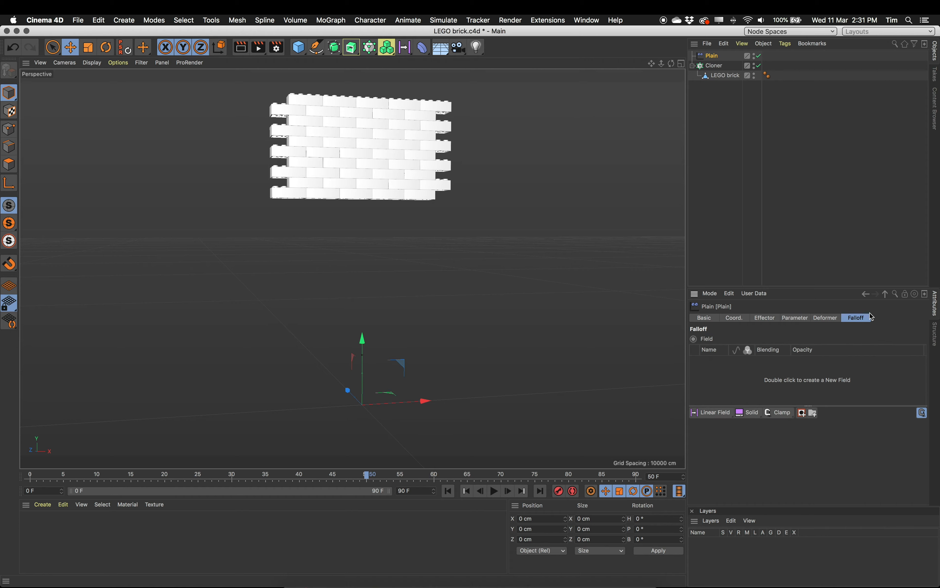
left_click(715, 412)
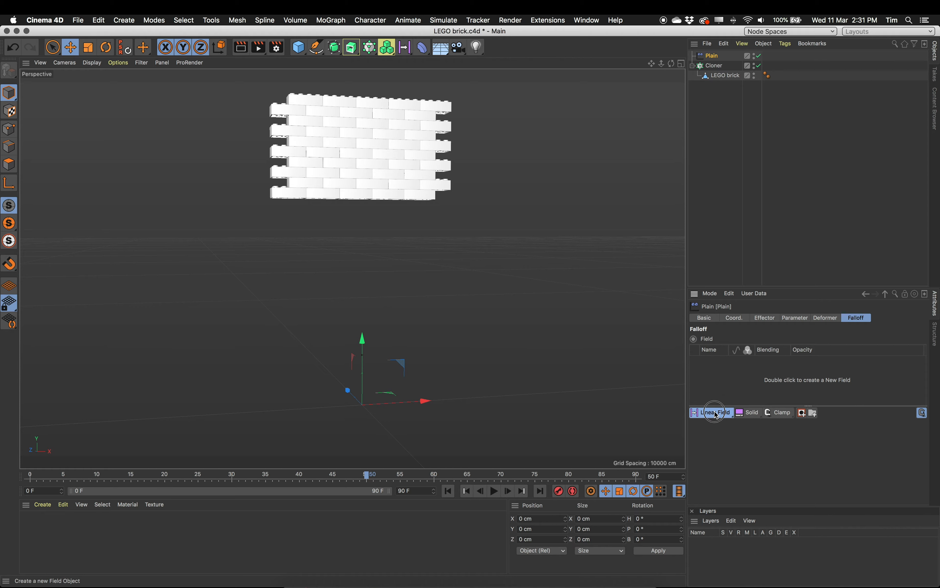
left_click_drag(715, 411, 717, 483)
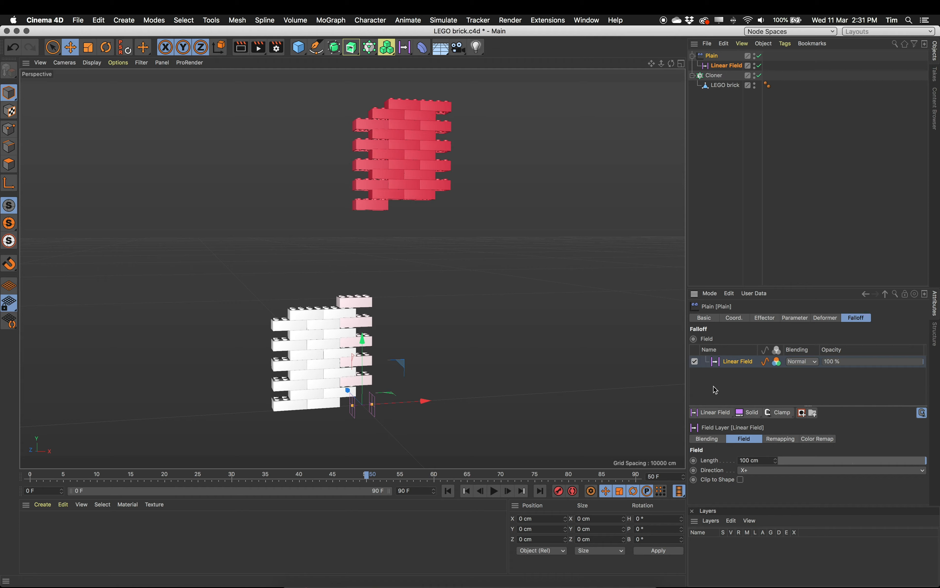
- Slide the Plain effector's linear field back and forth along X across the brick wall to test its effect
scroll(389, 370, "up", 10)
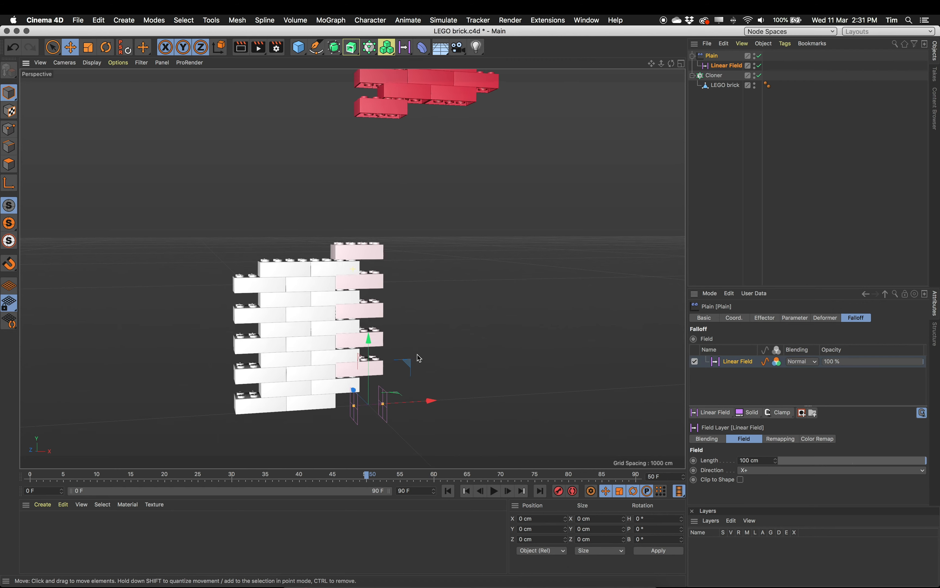
left_click_drag(408, 319, 421, 305, "alt")
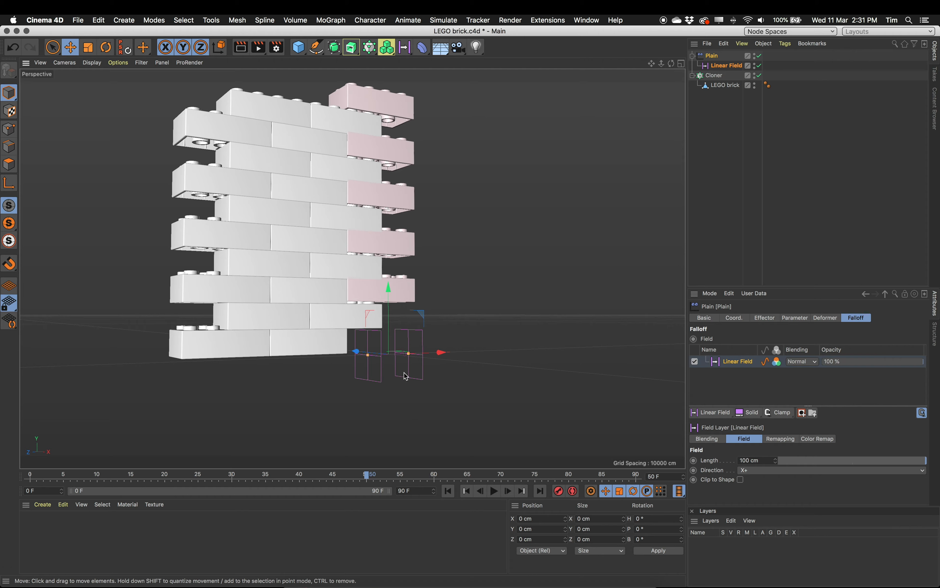
left_click_drag(467, 331, 447, 336, "alt")
middle_click_drag(457, 325, 462, 350, "alt")
right_click_drag(462, 351, 365, 345, "alt")
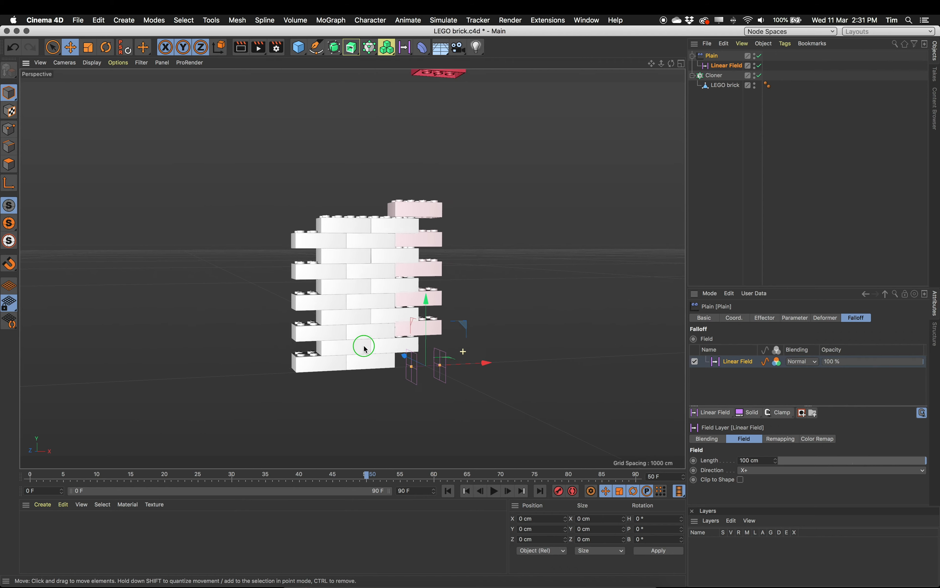
right_click_drag(491, 329, 346, 328, "alt")
left_click_drag(505, 350, 397, 357)
middle_click_drag(423, 341, 357, 399, "alt")
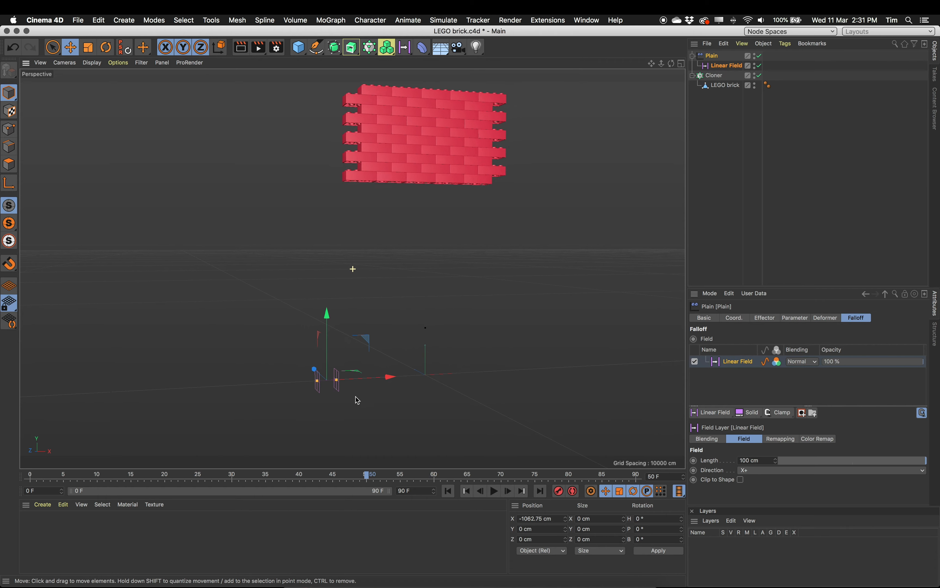
left_click_drag(385, 382, 417, 357)
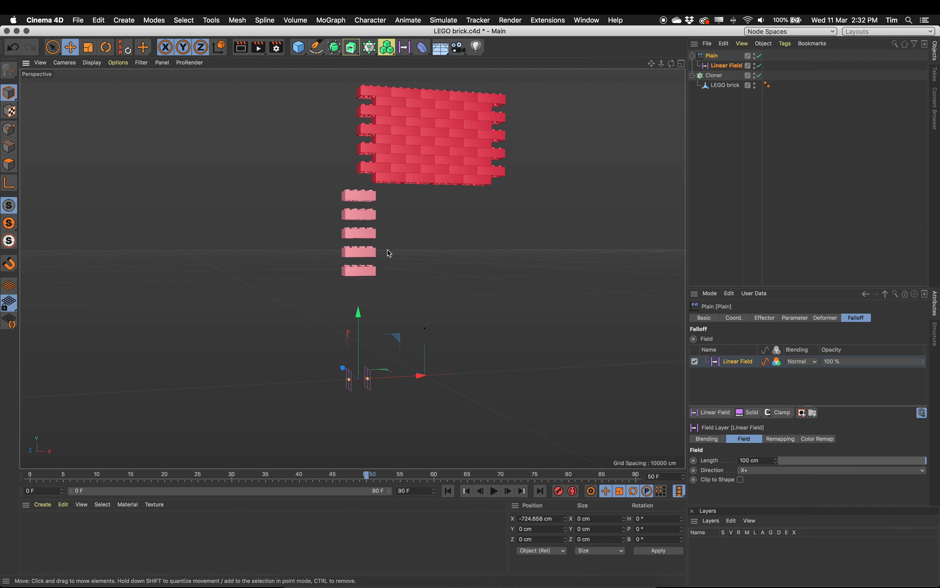
- Keyframe the linear field's X position at about -930 cm on frame 0 and about 994 cm on frame 50
left_click_drag(367, 479, 30, 509)
left_click_drag(423, 379, 402, 373)
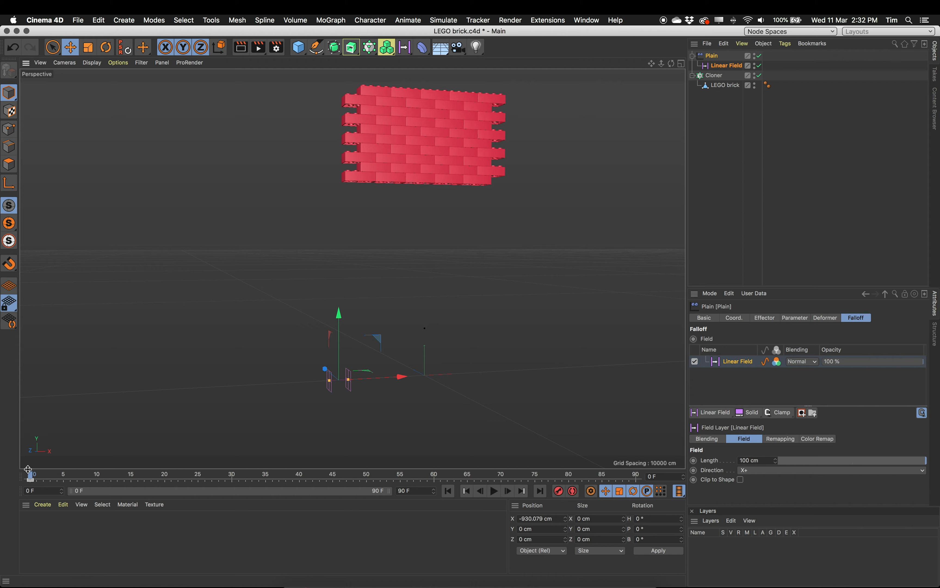
left_click_drag(30, 475, 369, 499)
left_click_drag(404, 383, 569, 370)
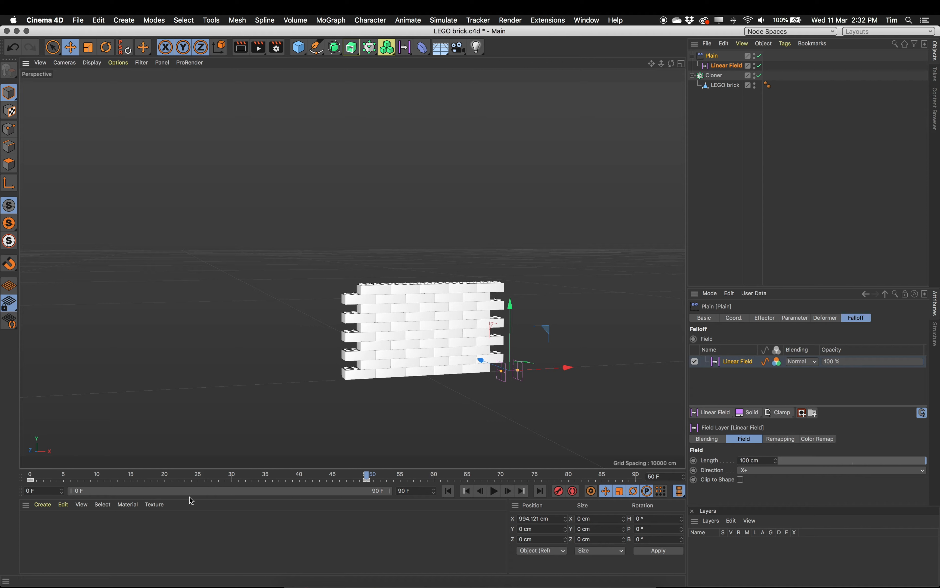
- Play the brick wall animation from the first frame, stop it and return to frame 0
left_click(449, 491)
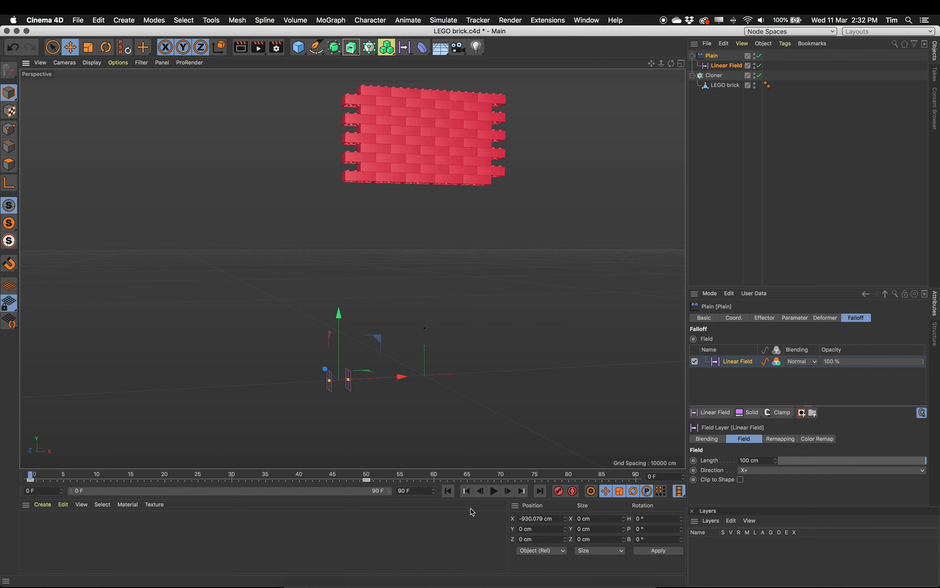
left_click(494, 491)
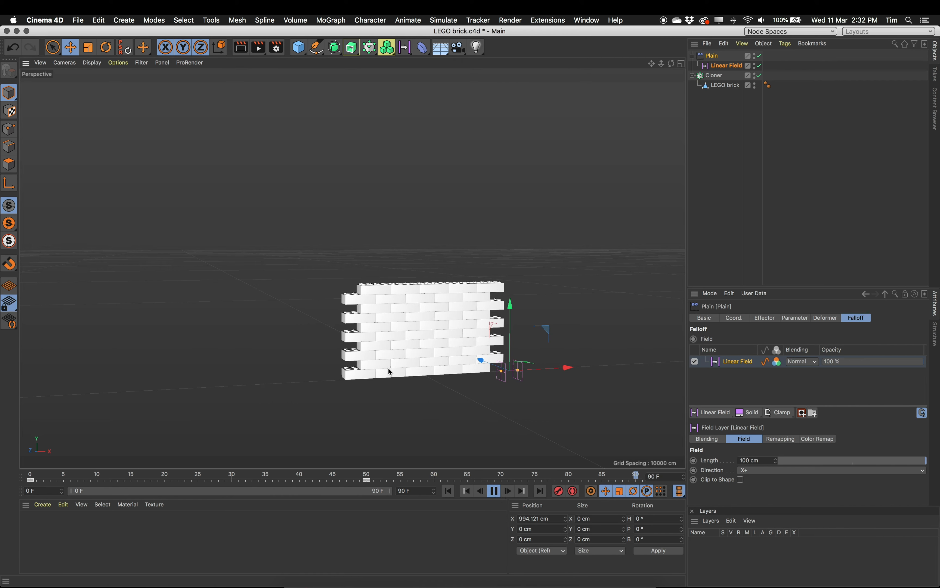
key("F8")
left_click_drag(412, 470, 40, 482)
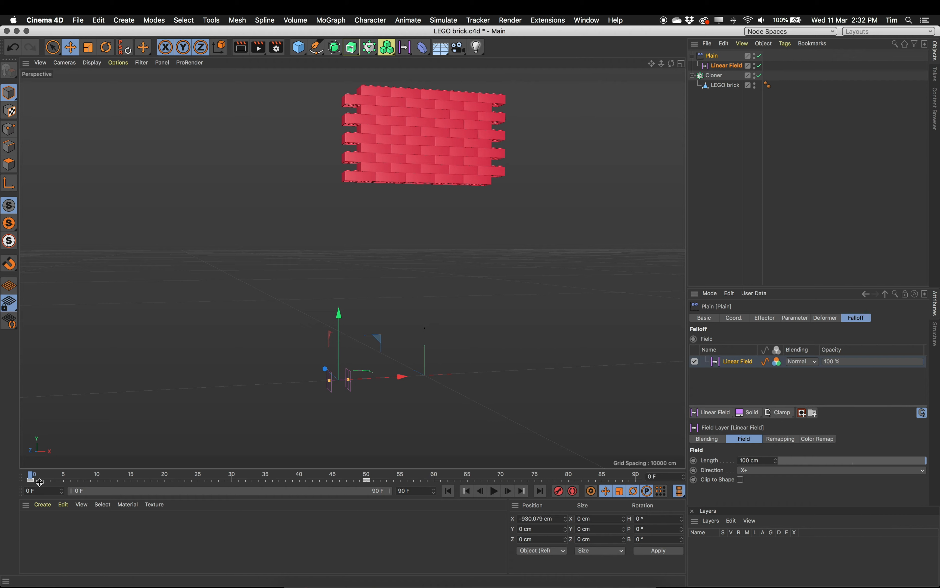
- Disable the Plain effector and add a Random effector to the Cloner
left_click(760, 57)
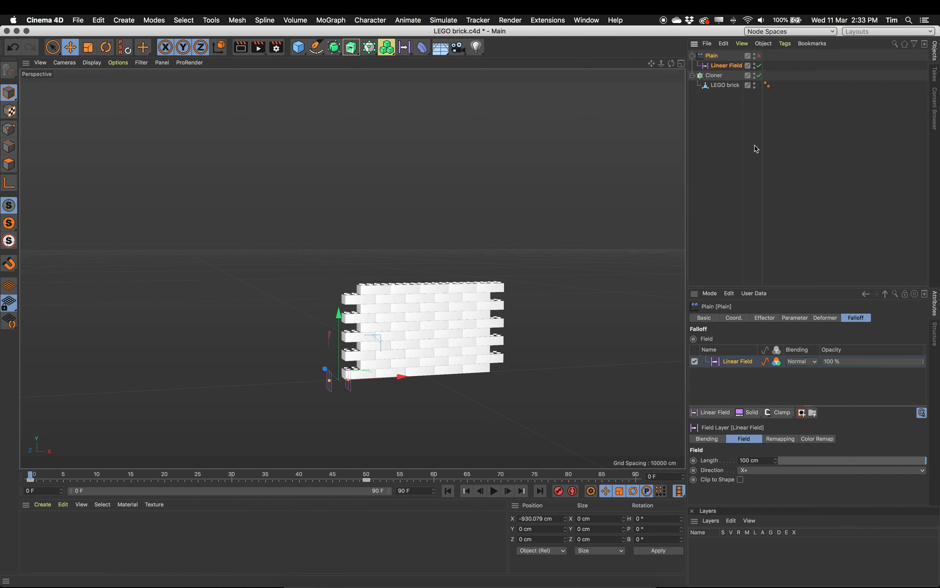
left_click(719, 76)
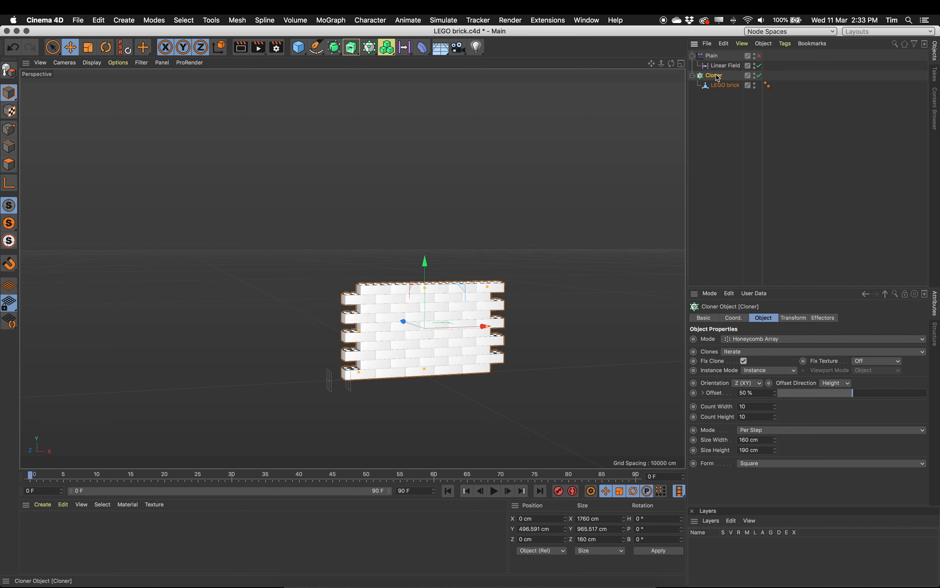
left_click(332, 20)
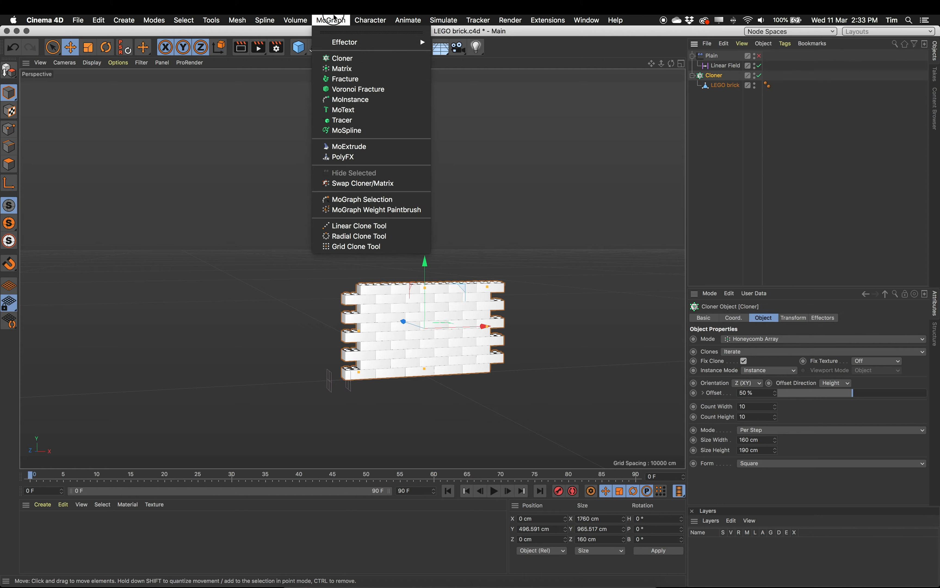
mouse_move(388, 42)
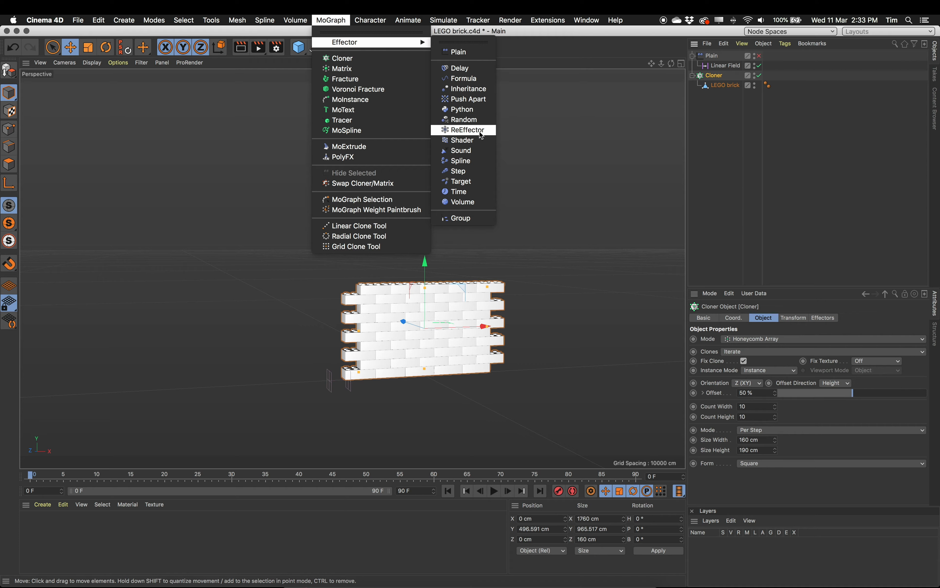
left_click(463, 120)
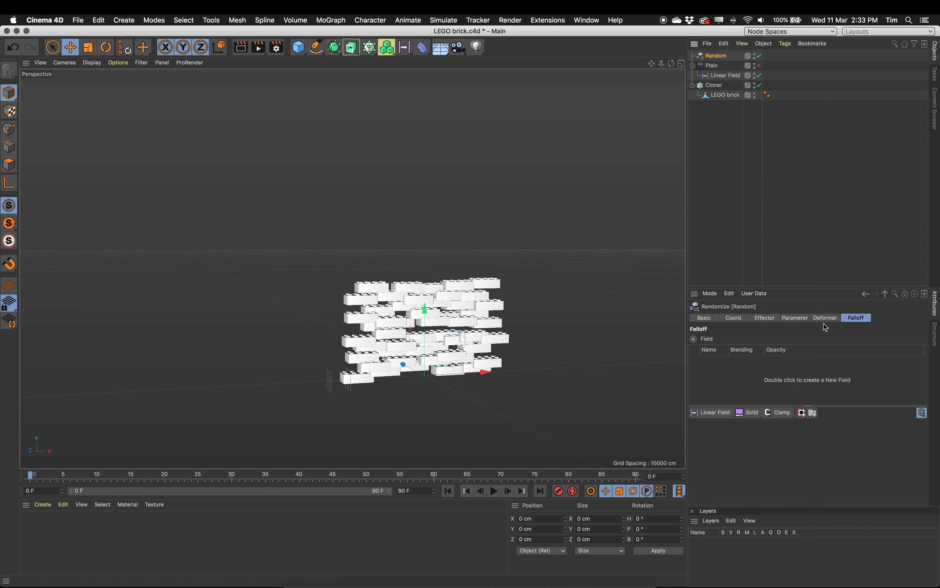
- Enable rotation on the Random effector with heading 128°, pitch 90° and bank 120°
left_click(794, 317)
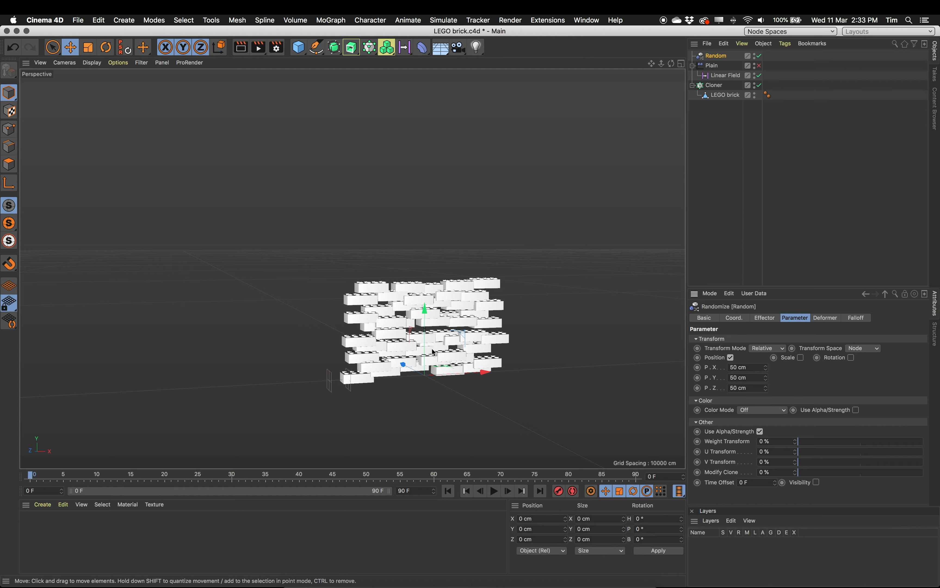
left_click(852, 357)
left_click_drag(891, 369, 893, 381)
left_click(879, 378)
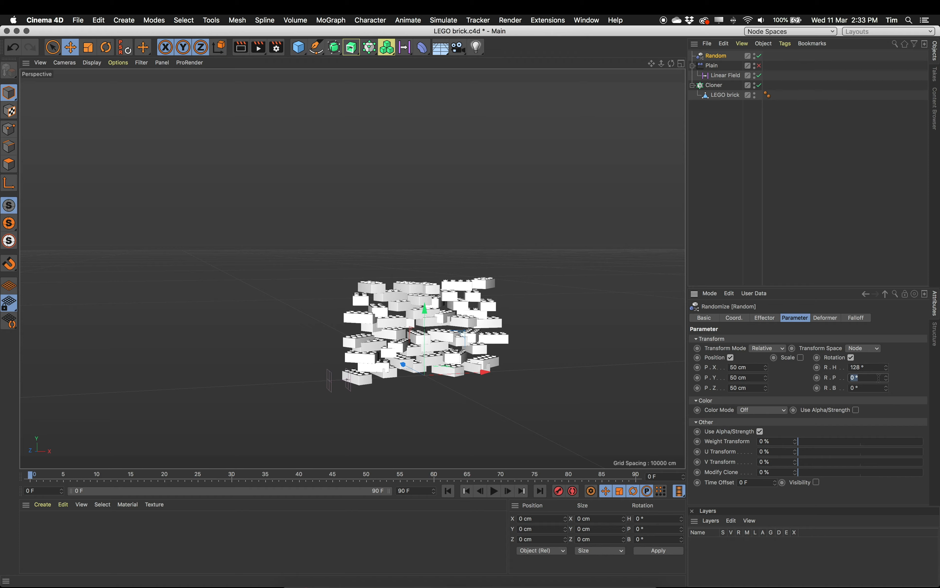
type("90")
left_click(880, 388)
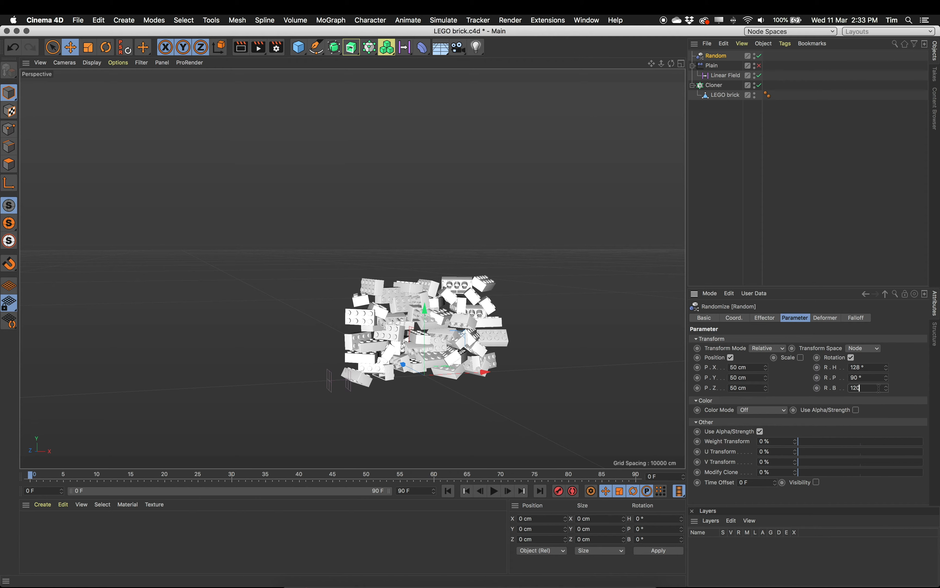
key("Return")
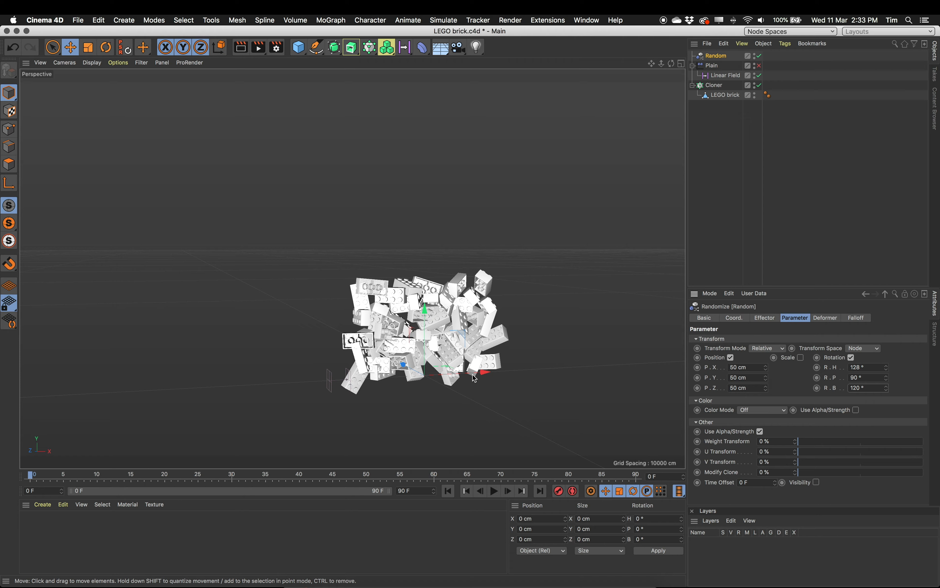
- Add a Linear Field to the Random effector's falloff
left_click(718, 67)
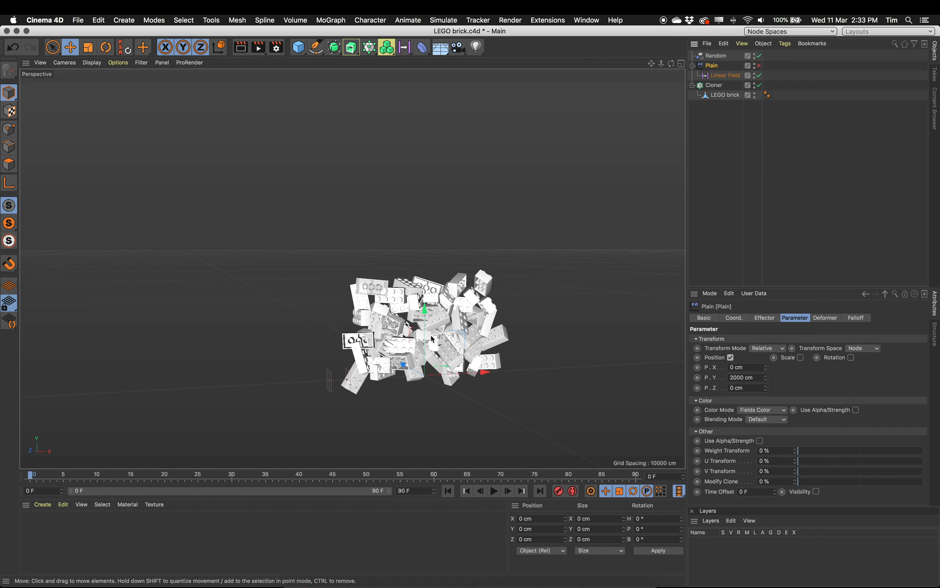
left_click(715, 56)
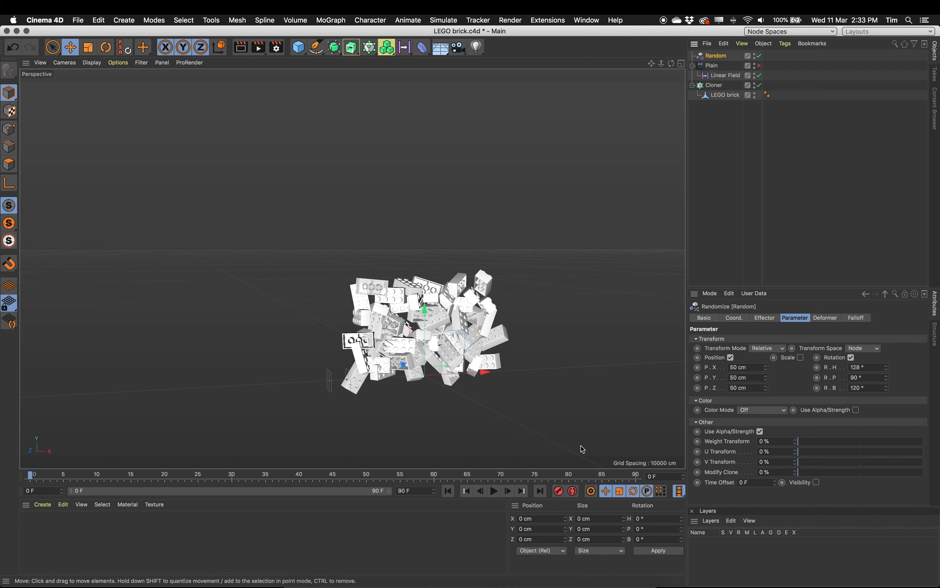
left_click(856, 318)
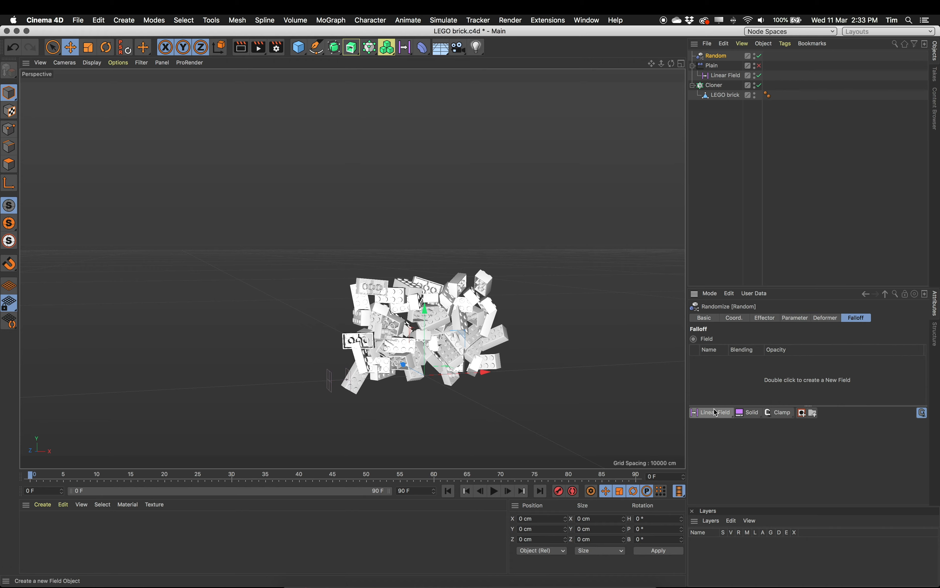
left_click_drag(716, 412, 732, 481)
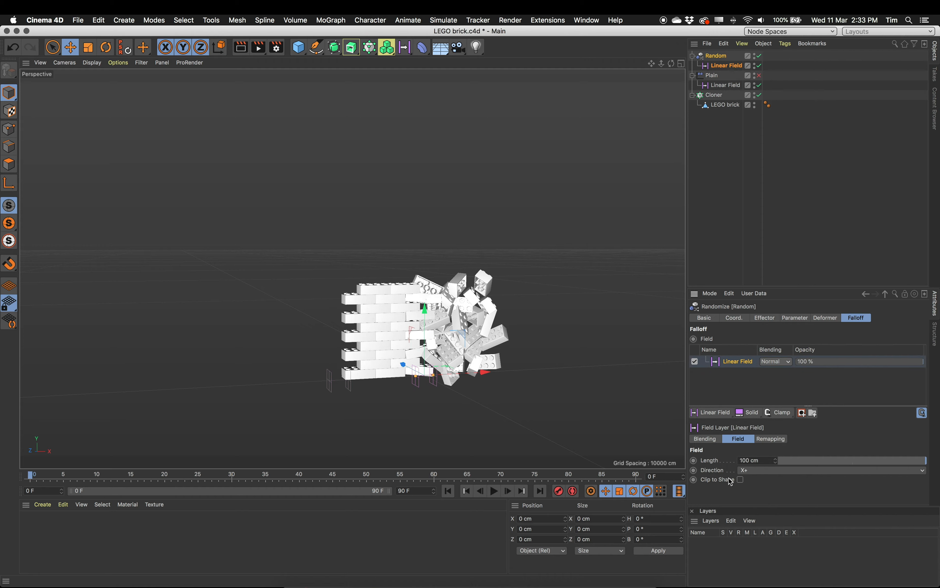
- Move the Random effector's linear field along X to about 147 cm and scrub the timeline to compare it with the Plain effector's field
left_click(725, 66)
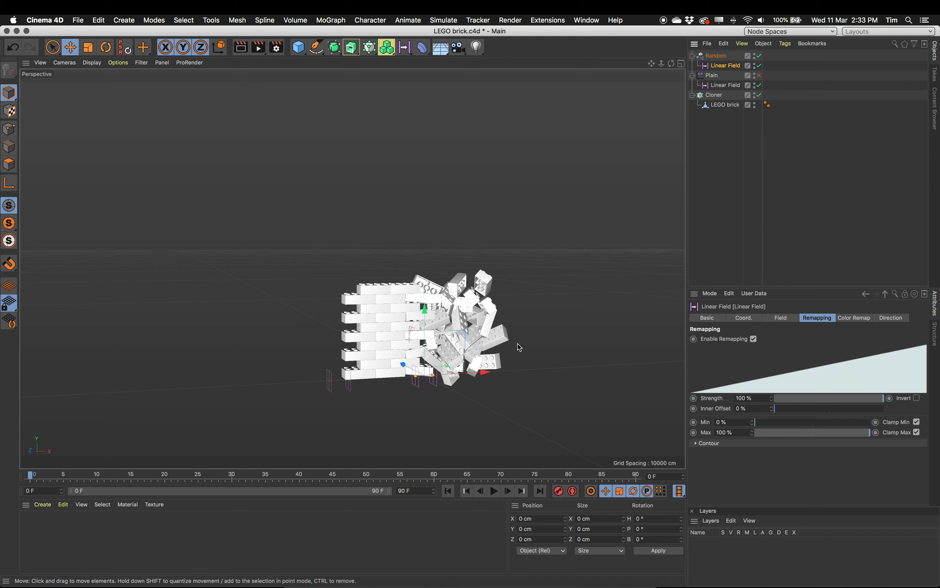
mouse_move(488, 373)
left_mouse_down()
mouse_move(326, 373)
mouse_move(591, 371)
mouse_move(338, 373)
mouse_move(507, 379)
mouse_move(598, 370)
mouse_move(329, 372)
mouse_move(589, 381)
mouse_move(386, 390)
mouse_move(533, 387)
mouse_move(490, 390)
left_mouse_up()
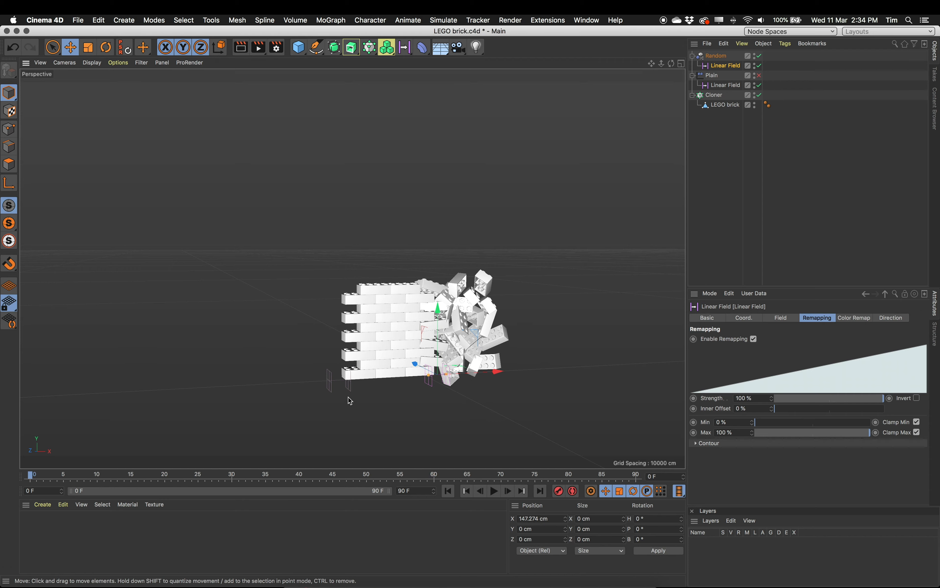
left_click(58, 474)
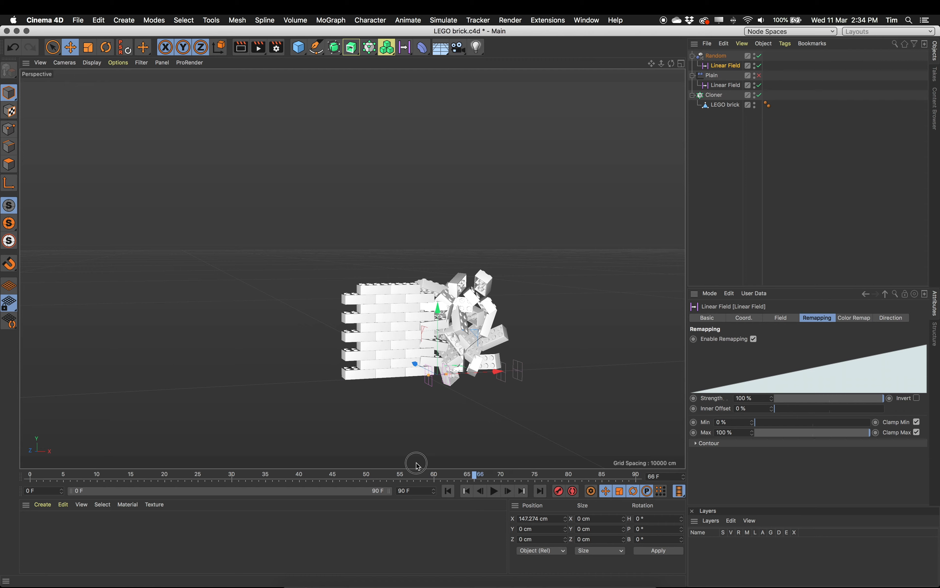
key("shift+f")
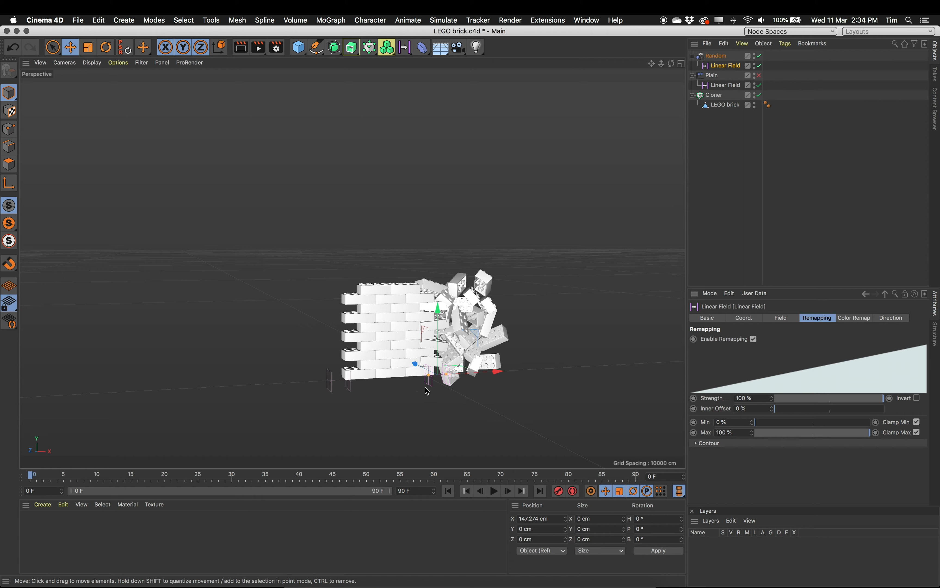
- Rename the Plain effector's linear field as Posn Field
scroll(453, 355, "up", 5)
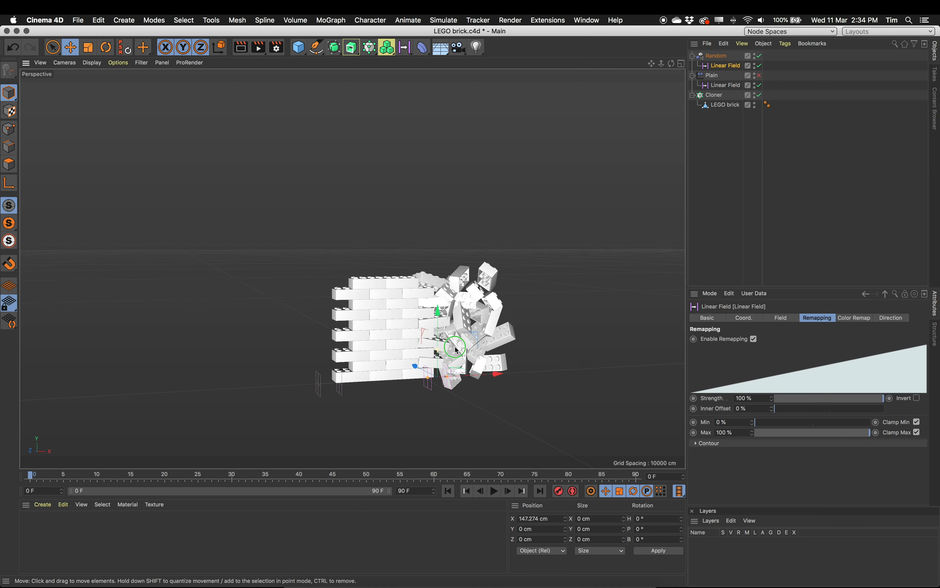
mouse_move(483, 278)
left_mouse_down("alt")
mouse_move(466, 267)
mouse_move(472, 272)
left_mouse_up("alt")
middle_click_drag(473, 272, 482, 288, "alt")
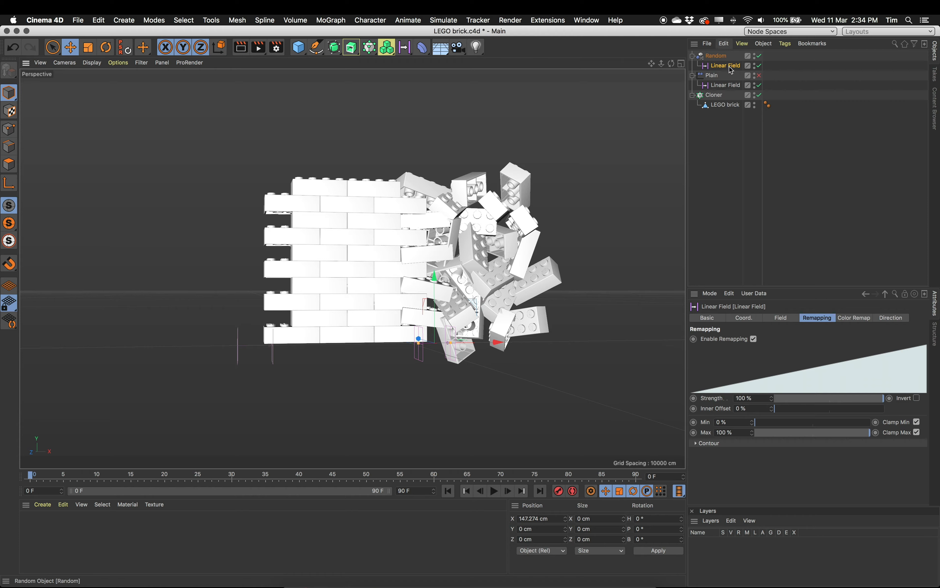
double_click(720, 86)
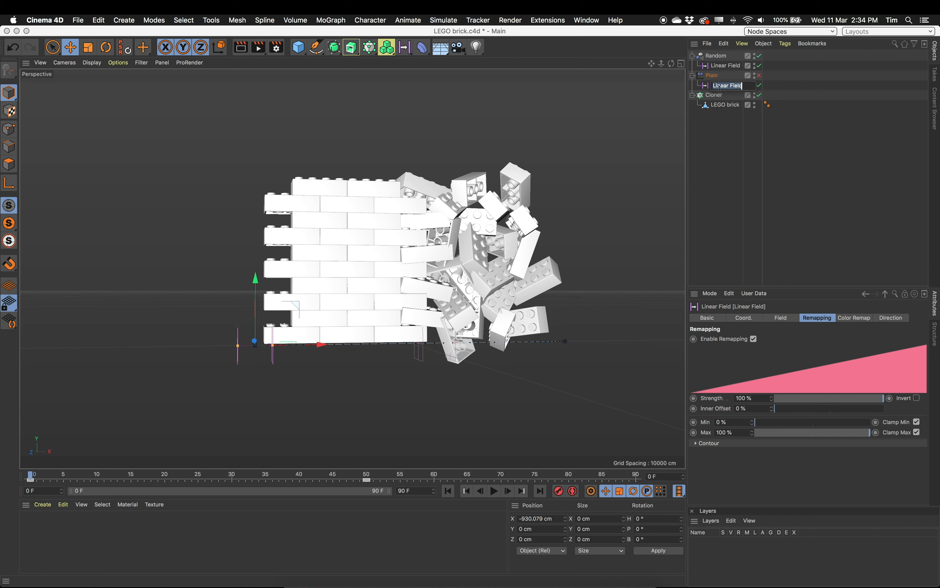
left_click_drag(727, 86, 706, 87)
type("Pos")
key("Return")
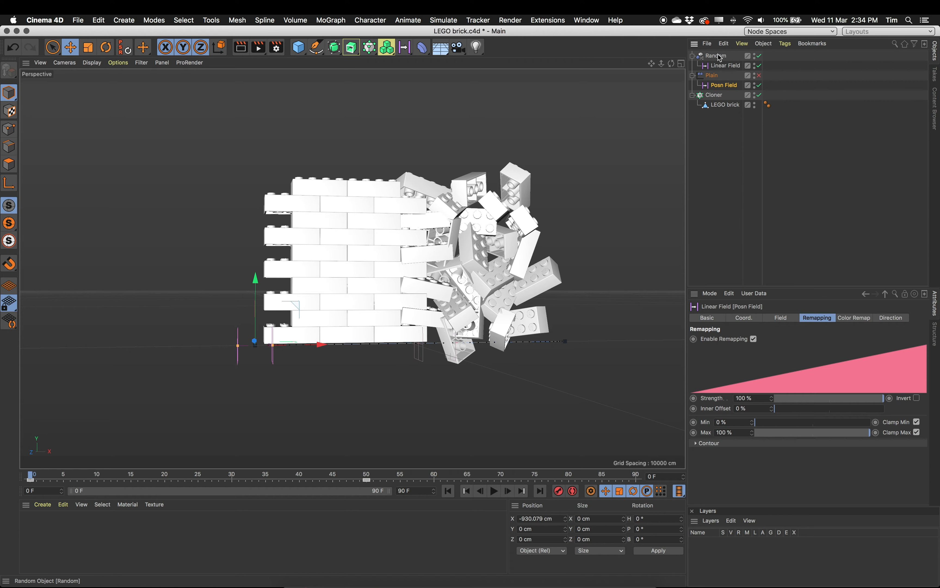
- Rename the Random effector's linear field as Rnd Field
double_click(714, 65)
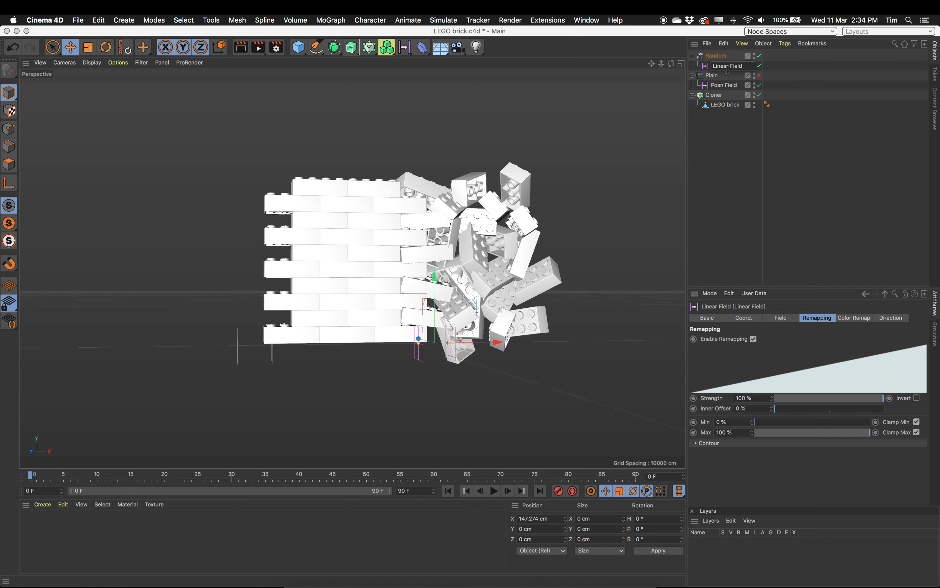
type("Rnd")
key("Return")
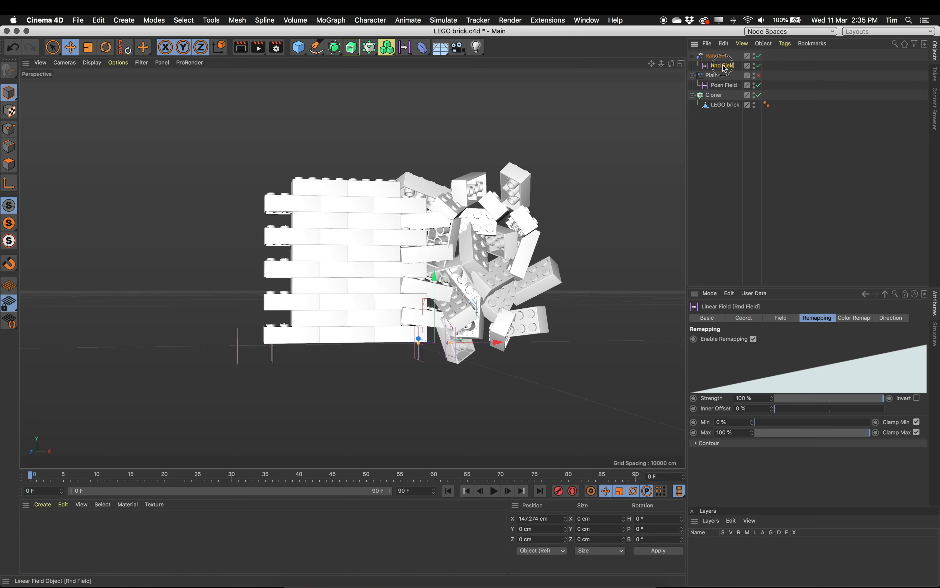
- Move the Rnd Field along X to about -927 cm to line it up with the Posn Field
left_click_drag(497, 343, 314, 358)
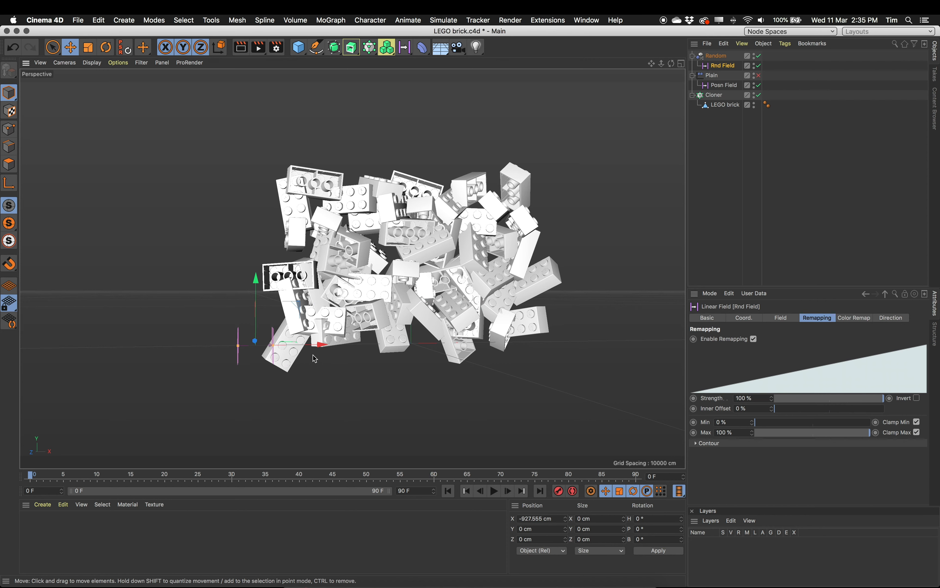
scroll(333, 343, "up", 5)
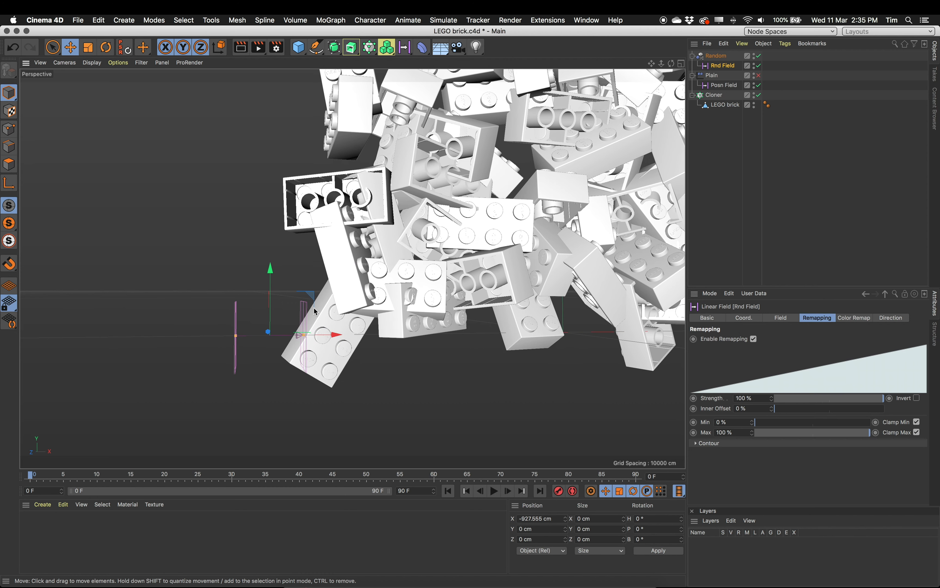
left_click_drag(294, 322, 332, 334, "alt")
right_click_drag(366, 333, 327, 334, "alt")
left_click_drag(327, 334, 348, 330, "alt")
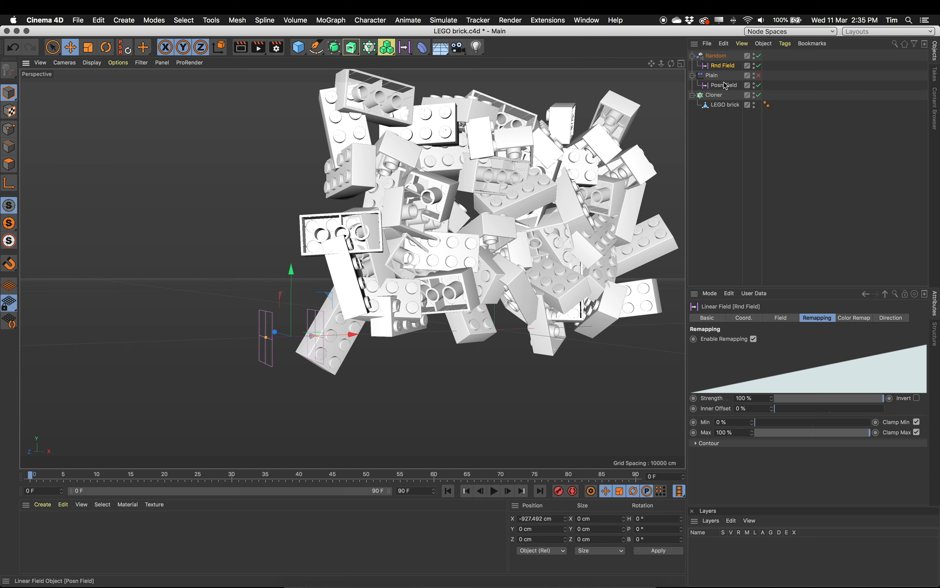
- Make the Rnd Field a child of the Posn Field and select the Posn Field
left_click_drag(731, 65, 735, 87)
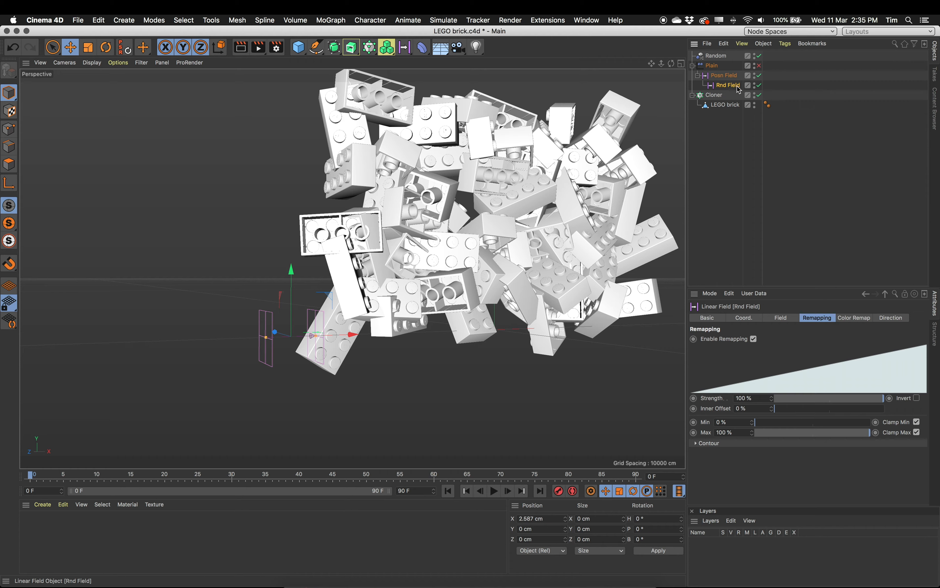
left_click(721, 76)
left_click(726, 85)
left_click(721, 76)
left_click(727, 85)
left_click(724, 76)
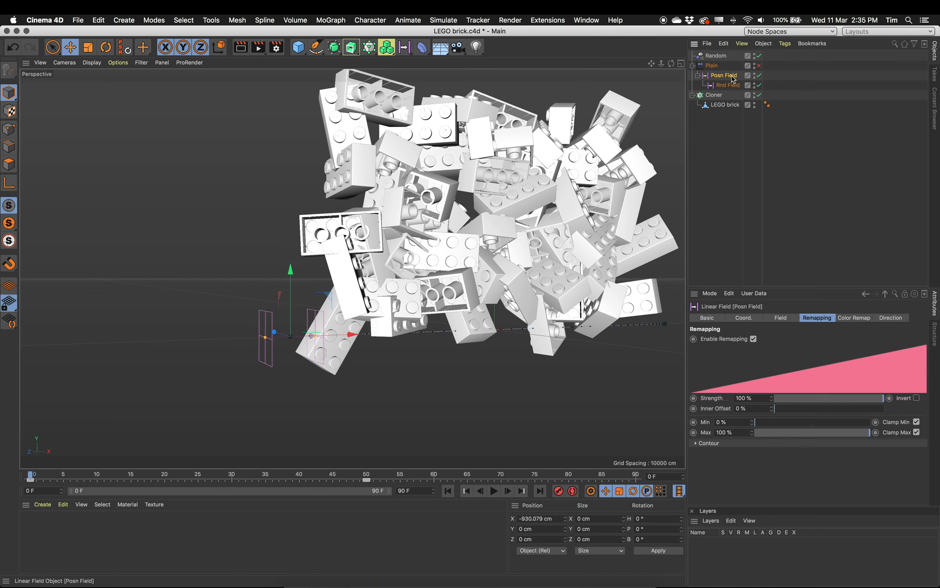
- Re-enable the Plain effector with the animation at frame 0
left_click_drag(567, 223, 553, 233, "alt")
middle_click_drag(554, 233, 471, 266, "alt")
left_click_drag(35, 482, 8, 489)
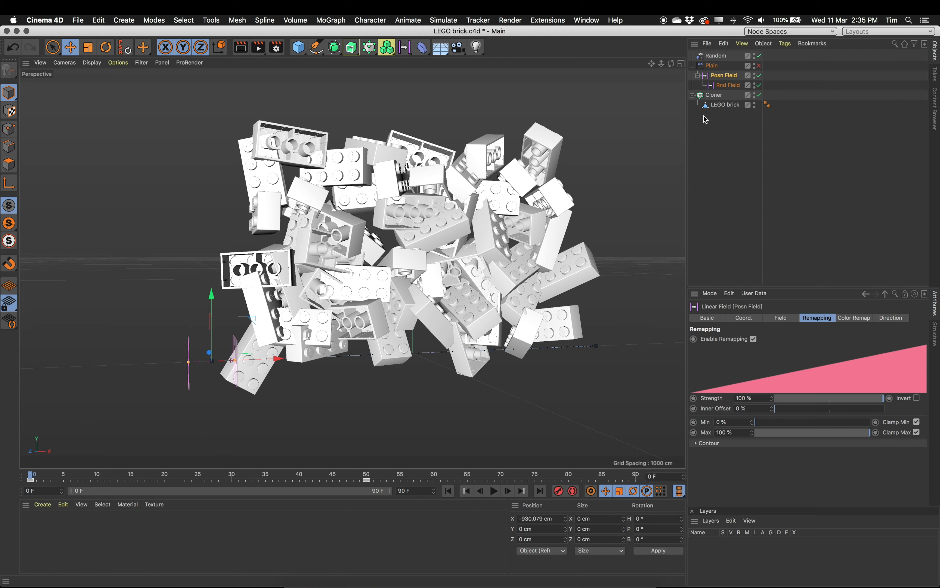
left_click(760, 66)
scroll(380, 376, "down", 6)
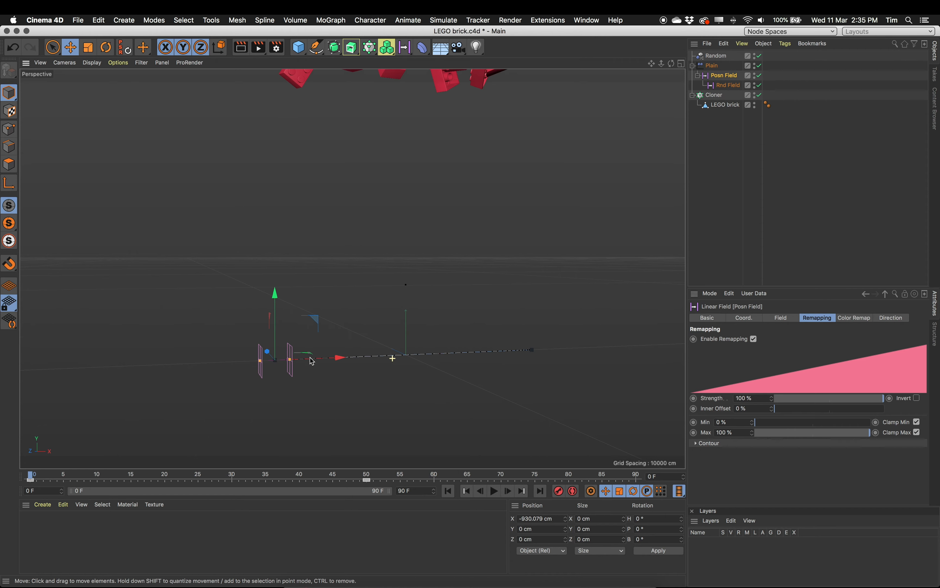
scroll(394, 384, "down", 2)
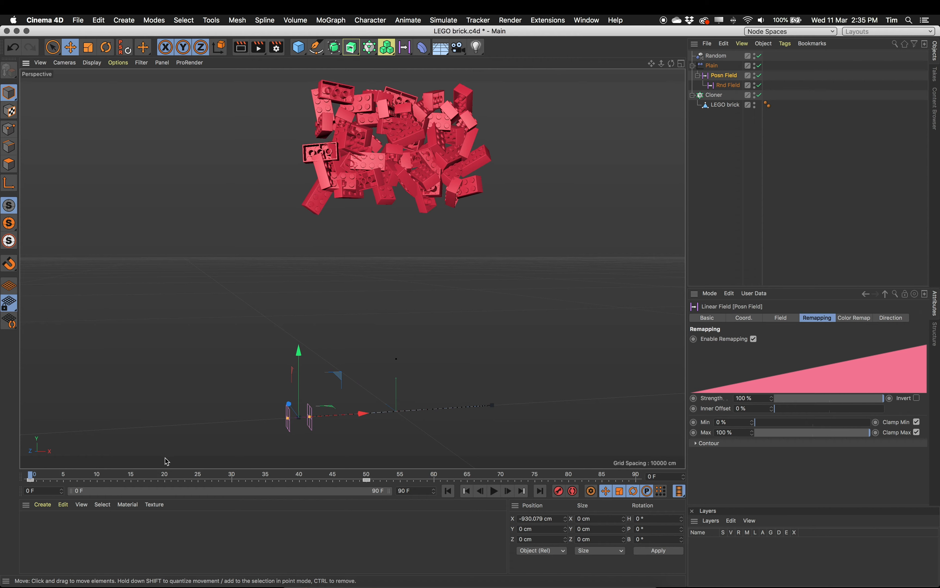
- Scrub the timeline from frame 0 to frame 49 and back to frame 32 to review the wall assembly
left_click(33, 474)
mouse_move(33, 474)
left_mouse_down()
mouse_move(328, 463)
mouse_move(256, 462)
mouse_move(213, 476)
mouse_move(27, 475)
left_mouse_up()
left_click_drag(30, 475, 361, 490)
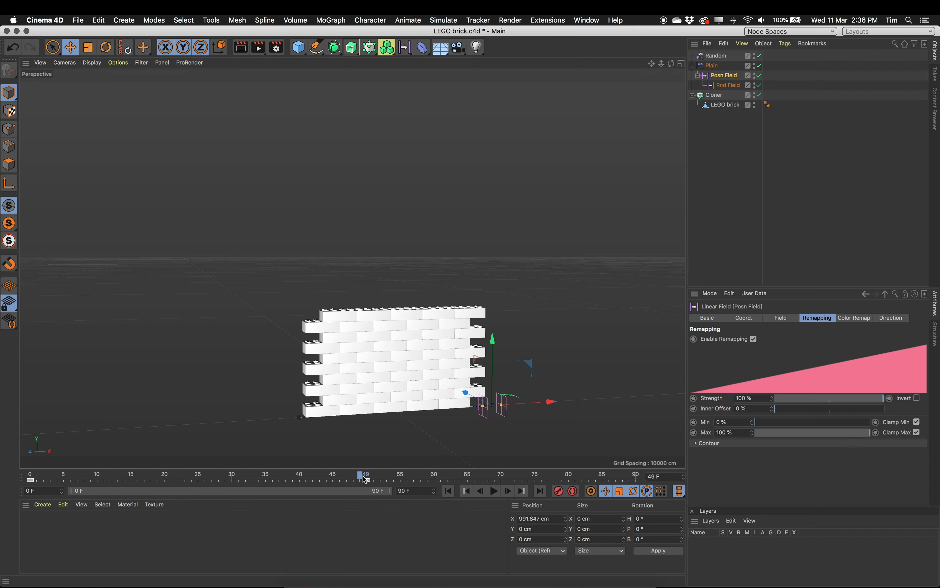
left_click_drag(366, 477, 247, 496)
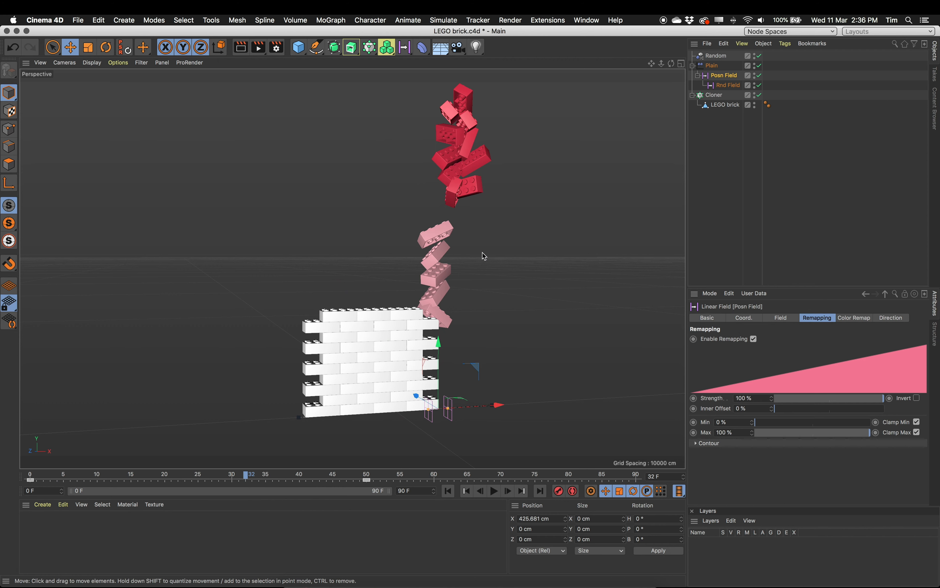
right_click_drag(482, 252, 523, 245, "alt")
left_click_drag(403, 355, 404, 325, "alt")
middle_click_drag(443, 393, 447, 367, "alt")
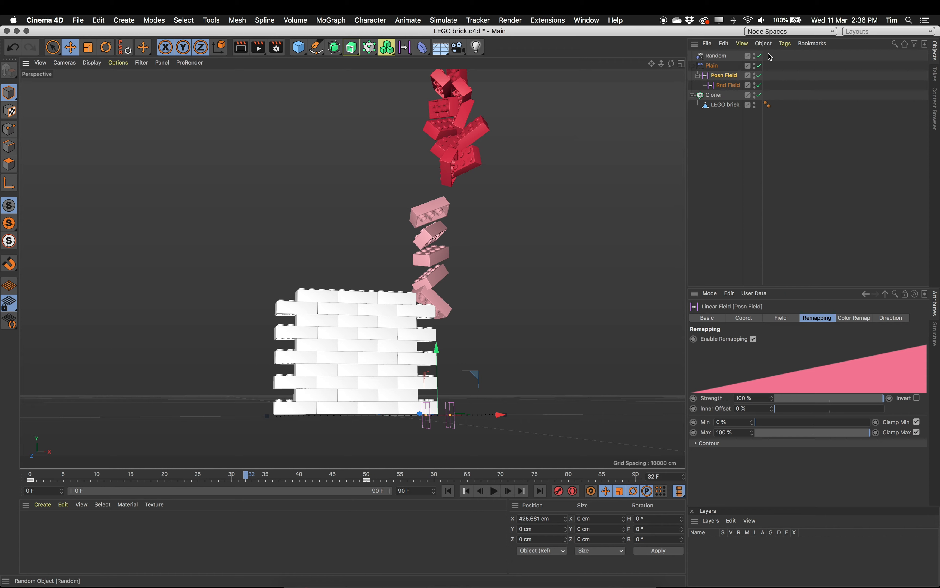
- Disable the Random effector and, at frame 0, set the Posn Field's direction to Y+, undoing a trial move of the field
left_click(760, 56)
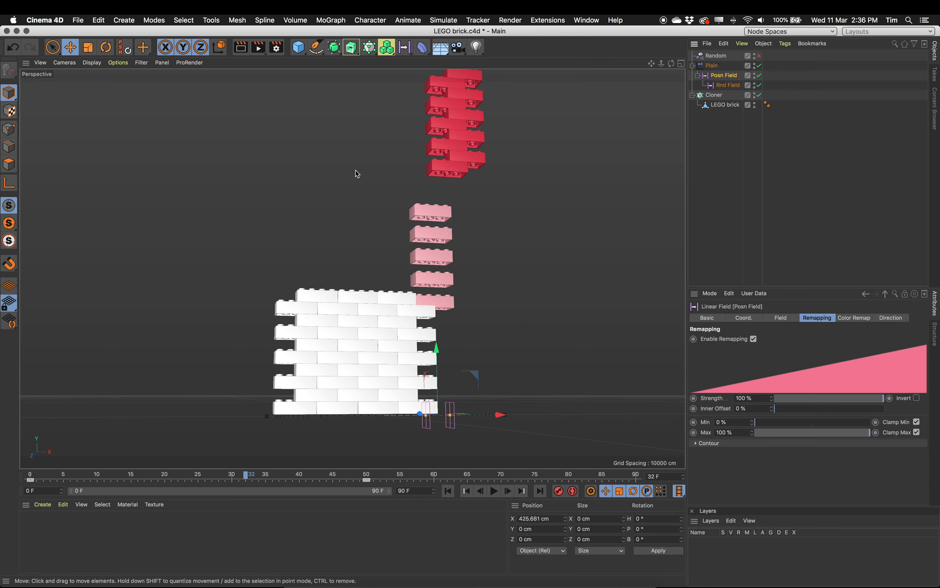
left_click_drag(64, 469, 27, 475)
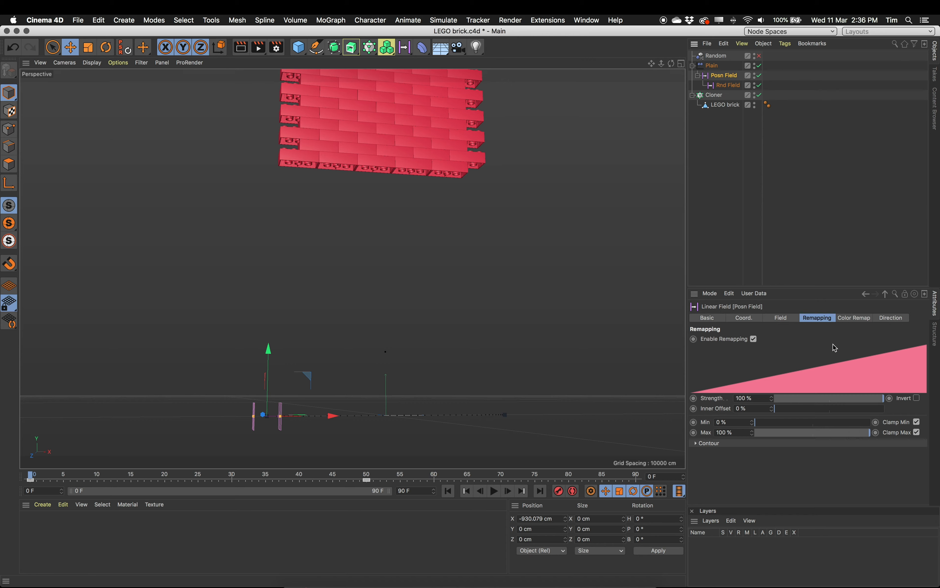
left_click(788, 318)
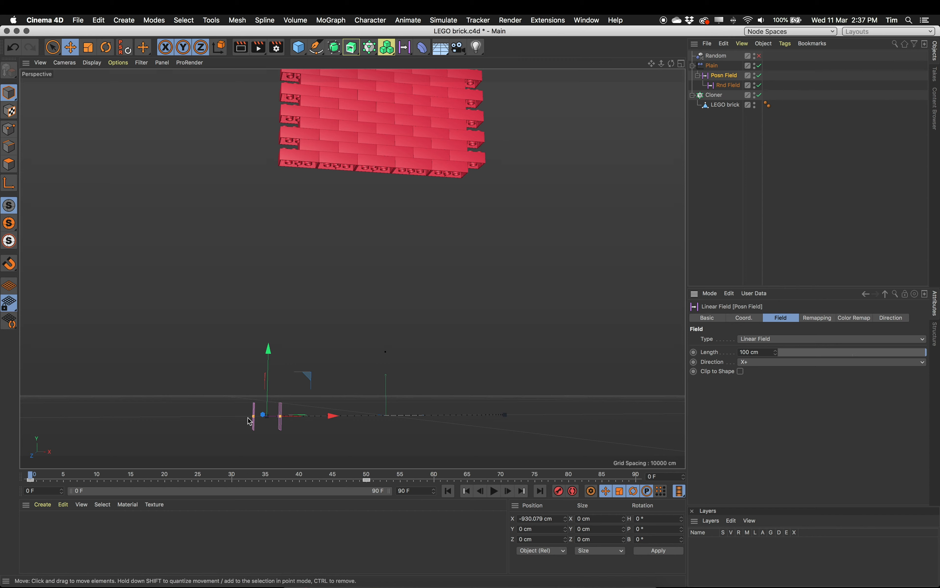
left_click(765, 363)
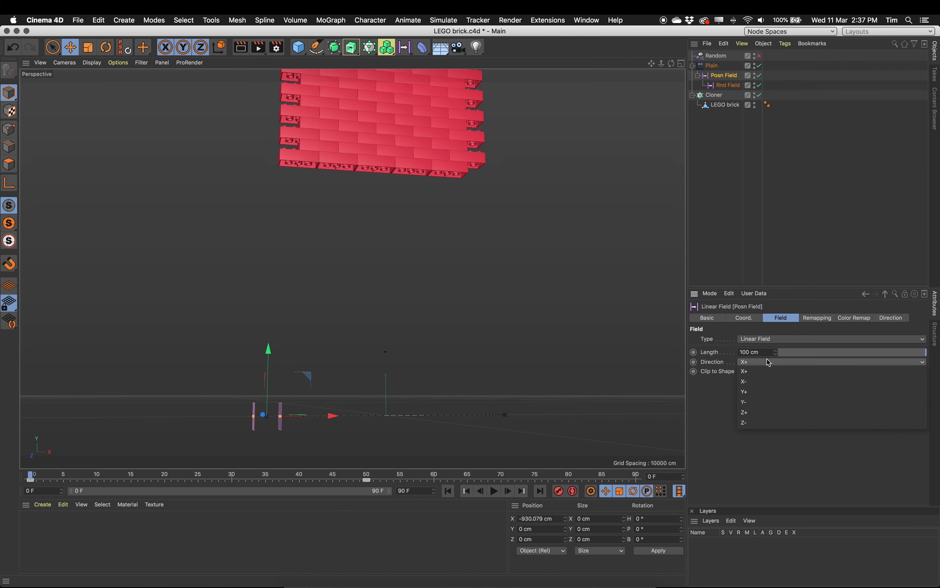
left_click(776, 392)
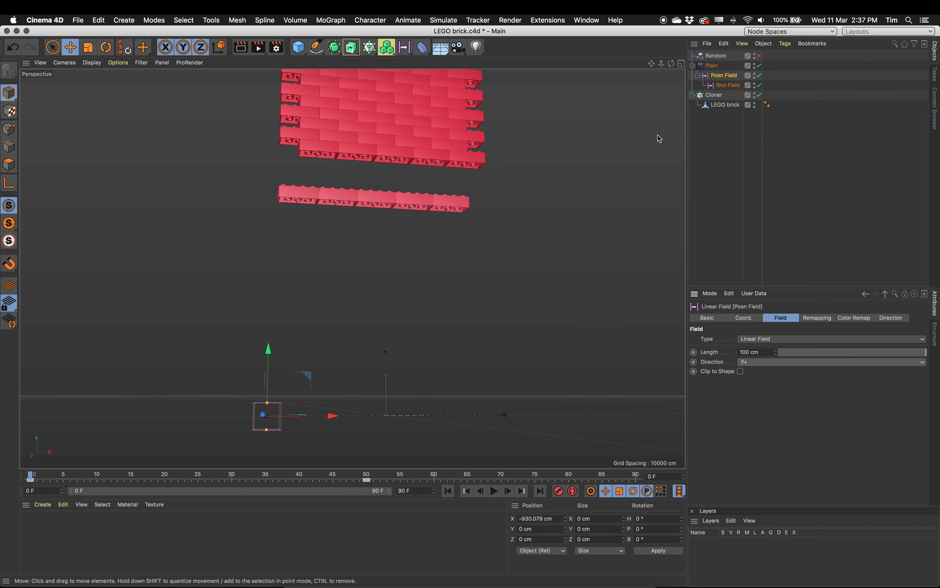
left_click_drag(268, 355, 305, 338)
key("super+z")
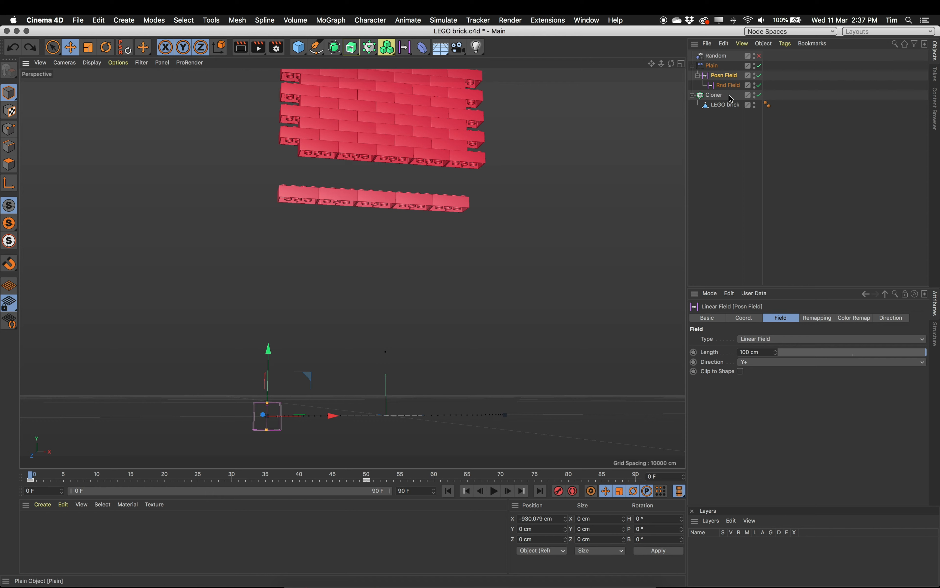
- Set the Rnd Field's direction to Y+ and re-enable the Random effector
left_click(738, 84)
left_click(768, 365)
left_click(781, 393)
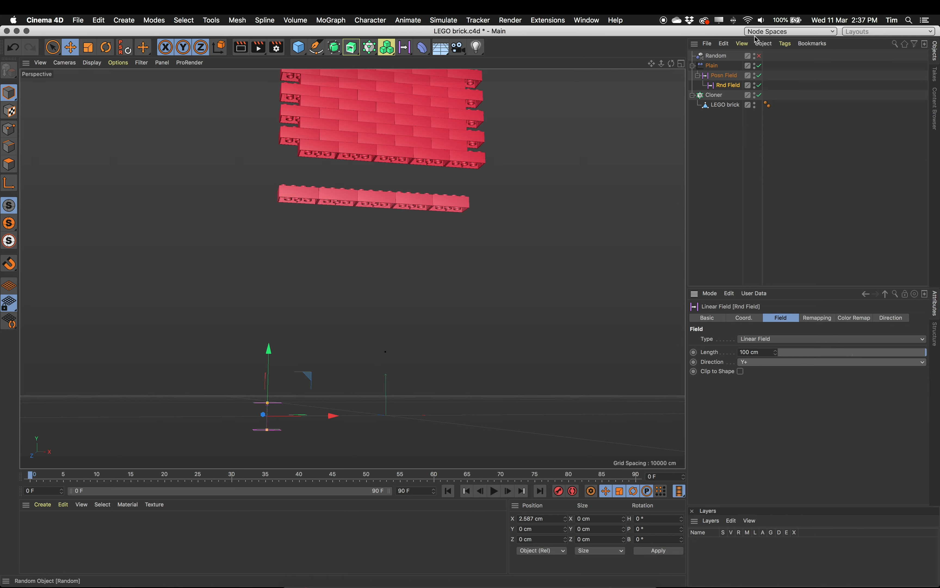
left_click(759, 56)
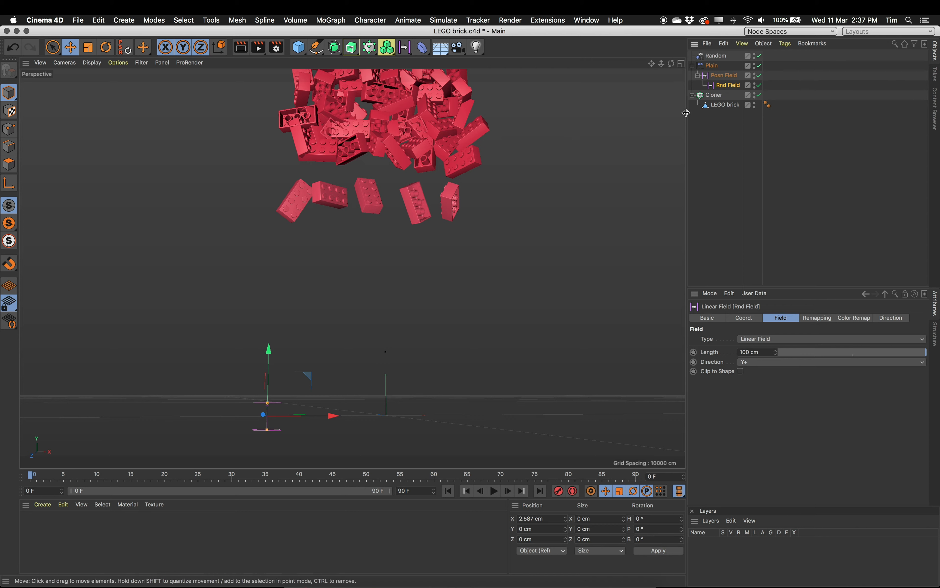
- Try lowering the Posn Field to about -45 cm in Y at frame 0 and scrub the timeline
left_click(731, 76)
mouse_move(270, 361)
left_mouse_down()
mouse_move(291, 259)
mouse_move(292, 279)
mouse_move(283, 233)
mouse_move(280, 370)
left_mouse_up()
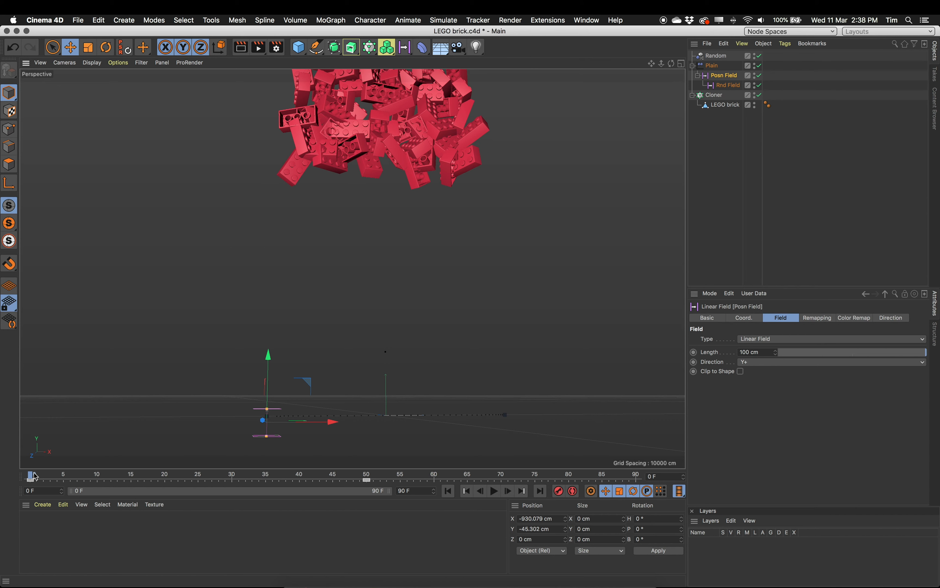
left_click_drag(65, 474, 8, 474)
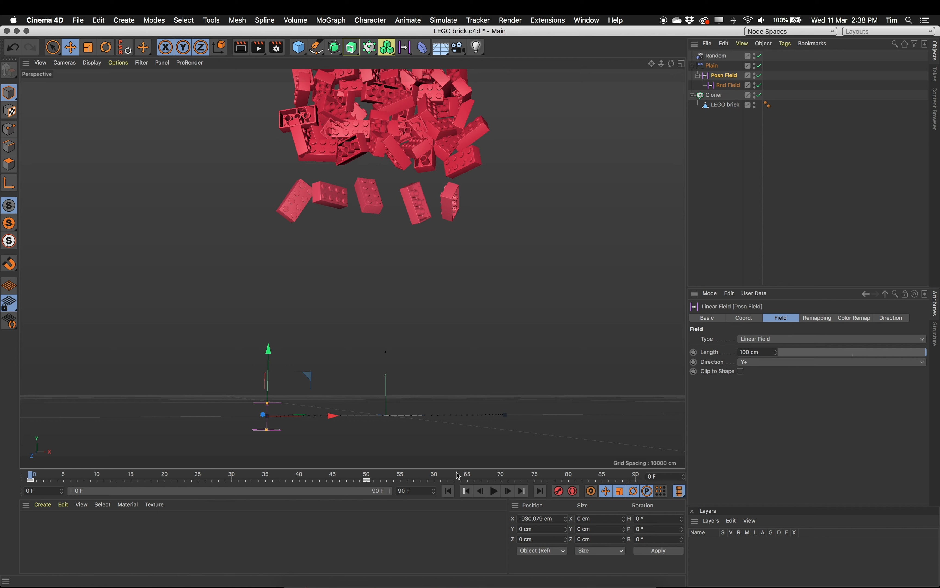
- At frame 50, move the Posn Field to about -927 cm in X and 1122 cm in Y, and record a keyframe
left_click(367, 477)
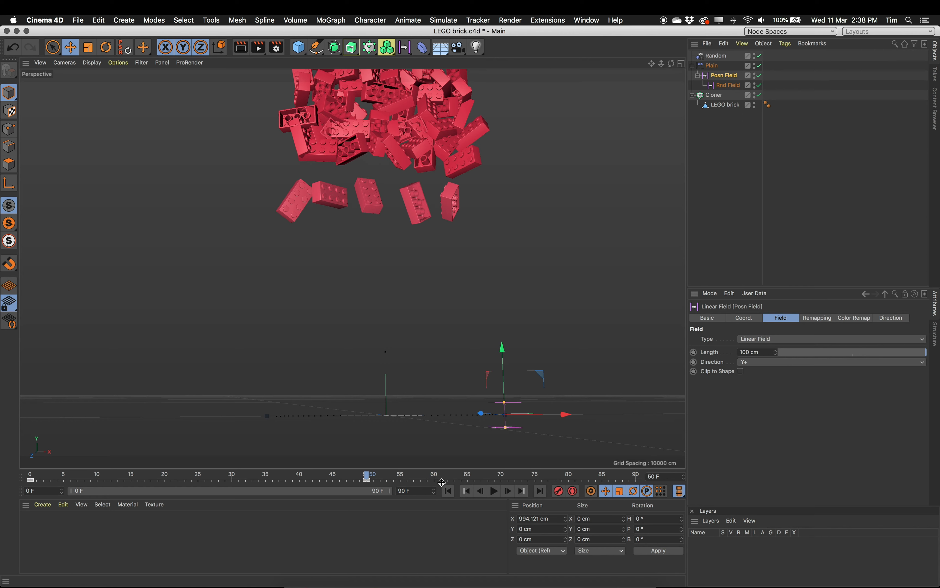
left_click_drag(567, 416, 335, 446)
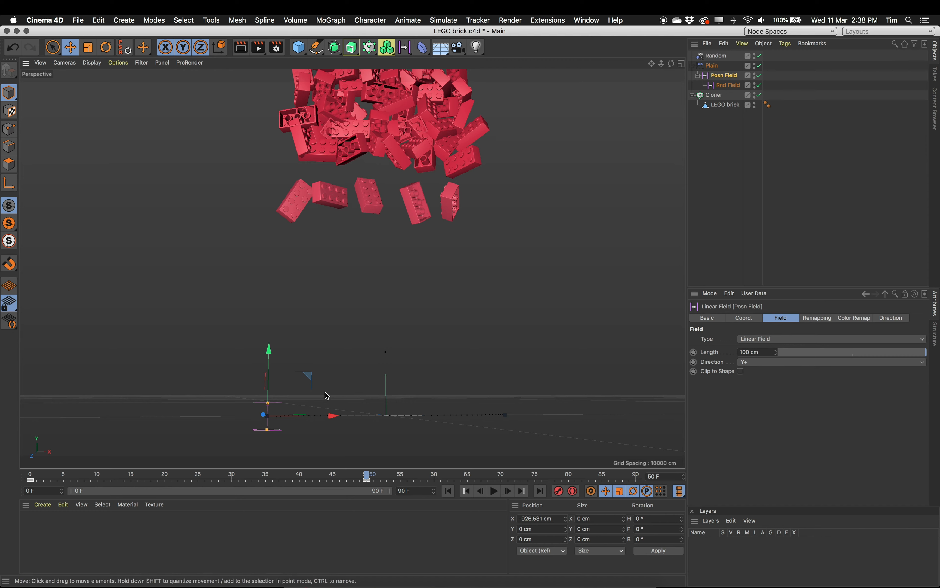
left_click_drag(277, 371, 278, 220)
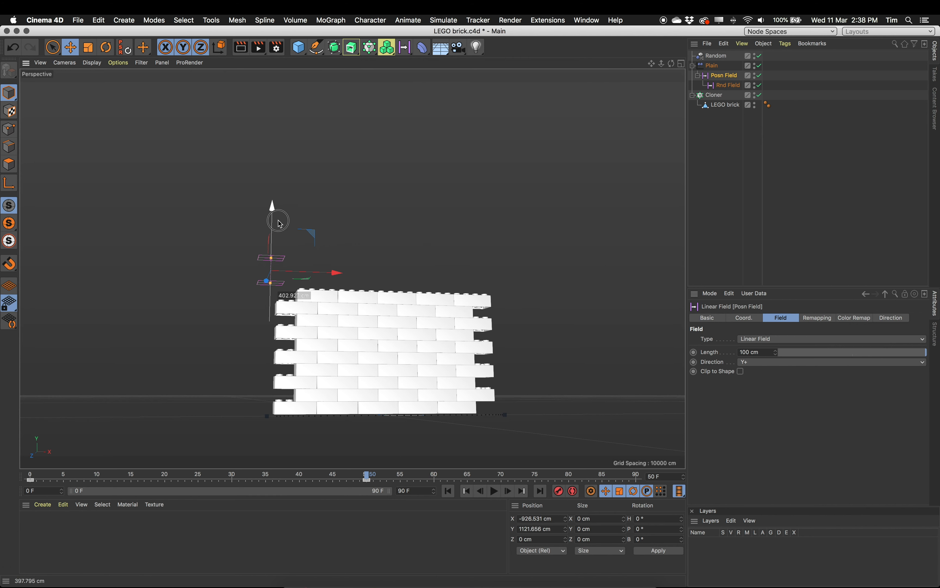
left_click(560, 492)
- At frame 0, lower the Posn Field to about -132 cm in Y, keyframe it, and scrub the timeline to frame 14
mouse_move(24, 477)
left_mouse_down()
mouse_move(337, 470)
mouse_move(54, 486)
mouse_move(123, 494)
mouse_move(28, 486)
left_mouse_up()
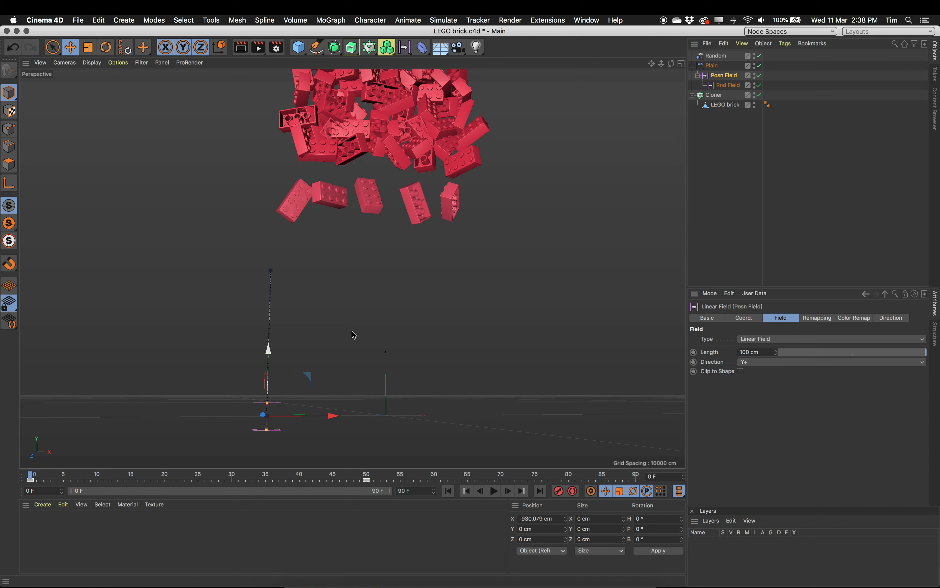
left_click_drag(270, 358, 268, 370)
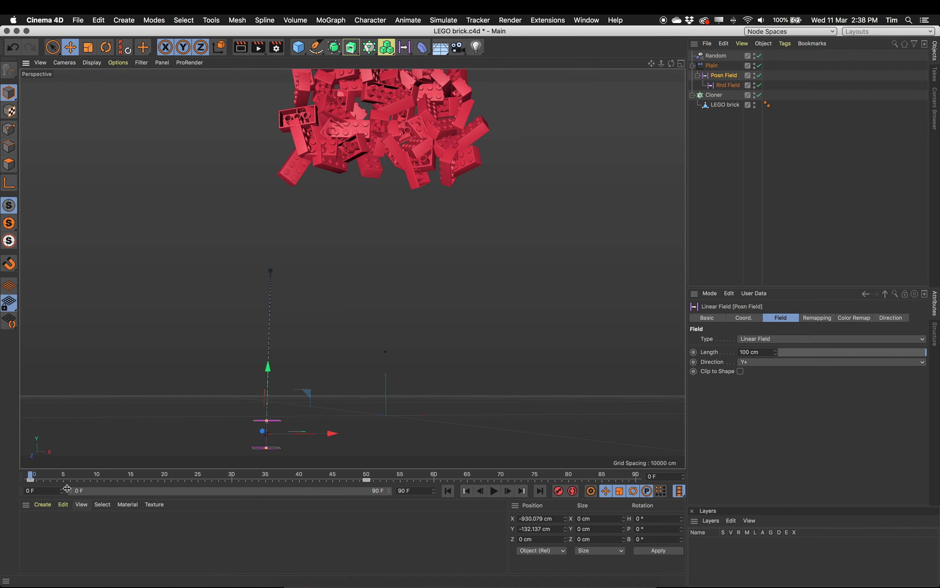
left_click_drag(38, 476, 181, 488)
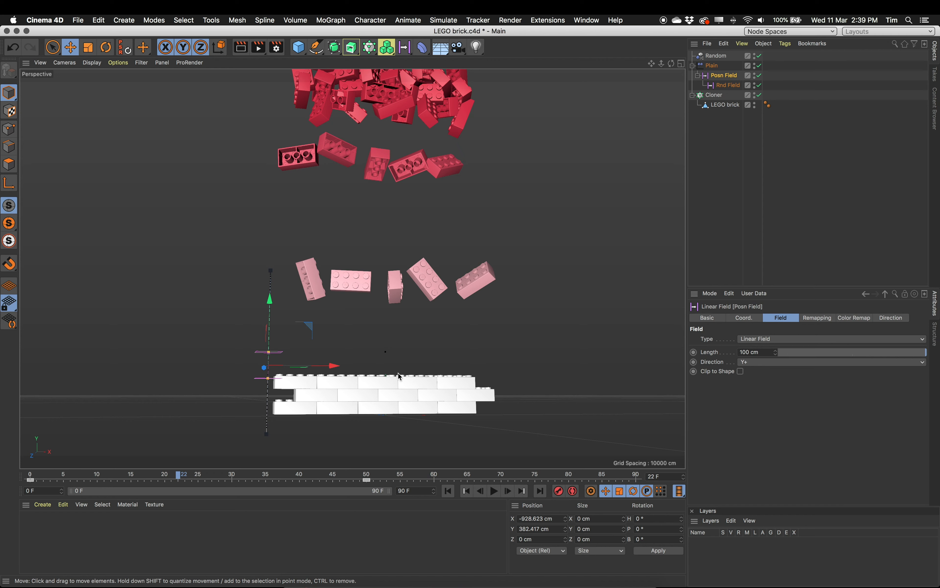
left_click_drag(184, 478, 125, 486)
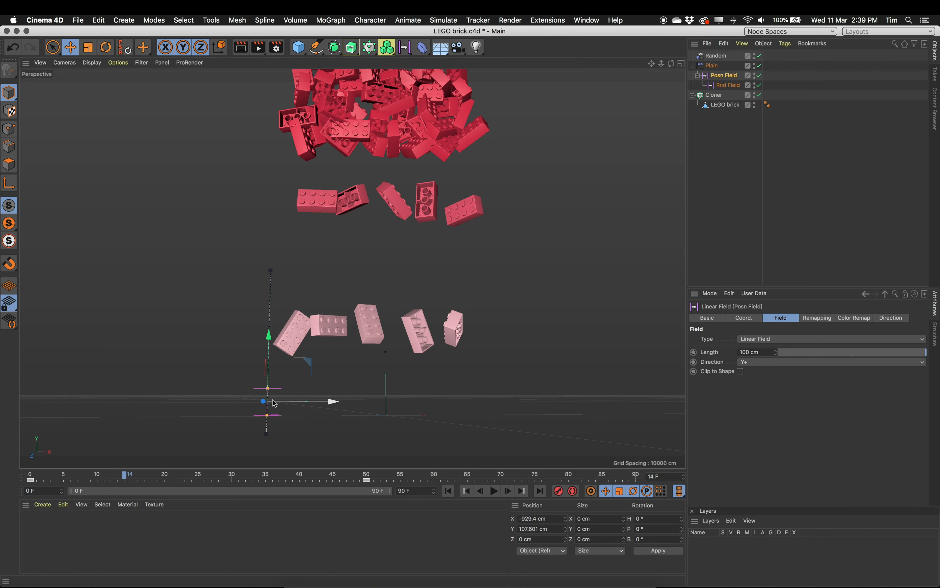
- Lengthen the Rnd Field to about 354 cm and raise it to about 258 cm in Y
scroll(330, 388, "up", 10)
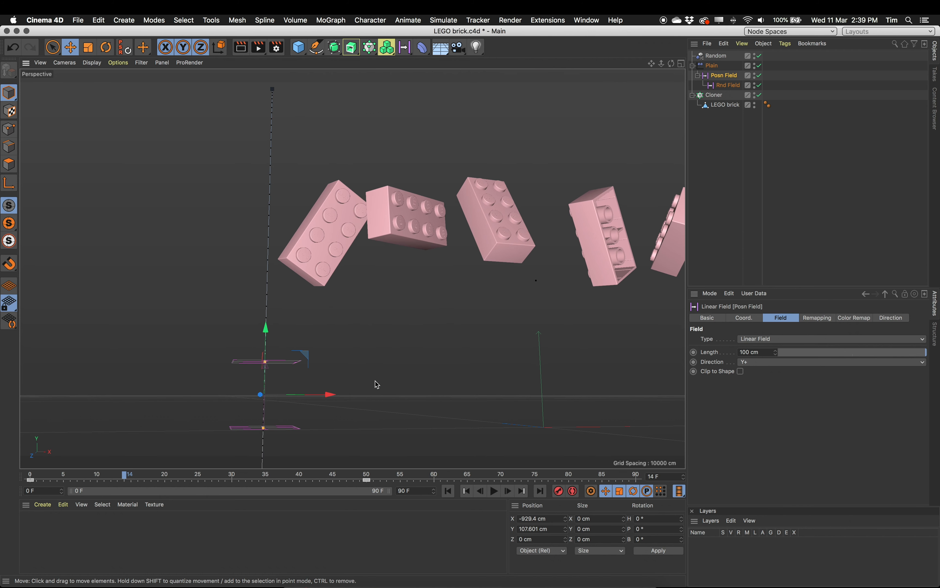
left_click_drag(340, 318, 304, 381, "alt")
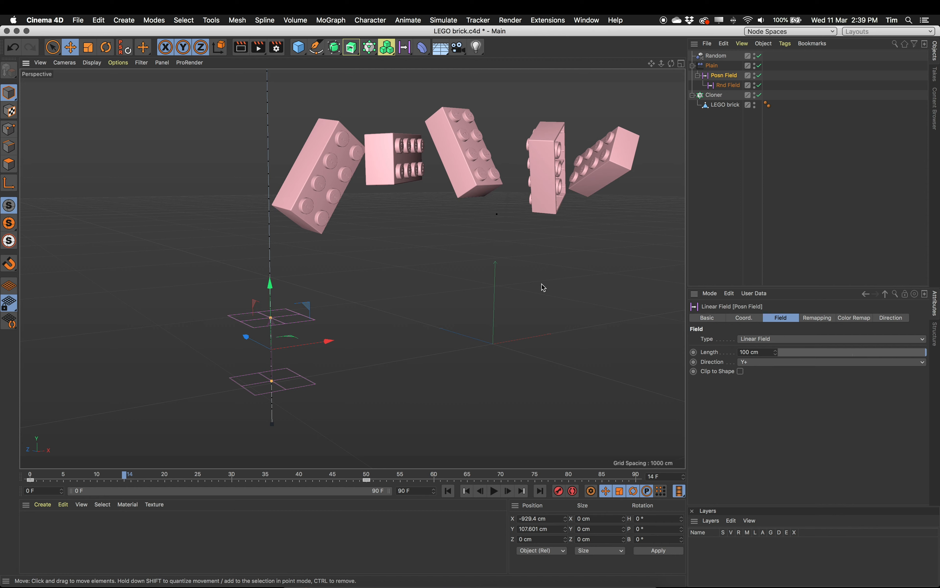
left_click(733, 85)
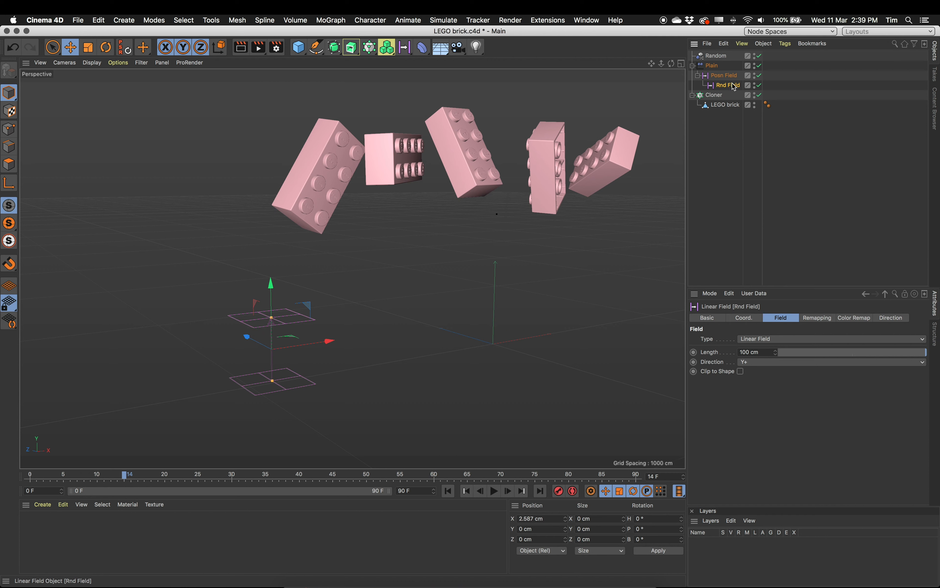
left_click_drag(272, 319, 268, 236)
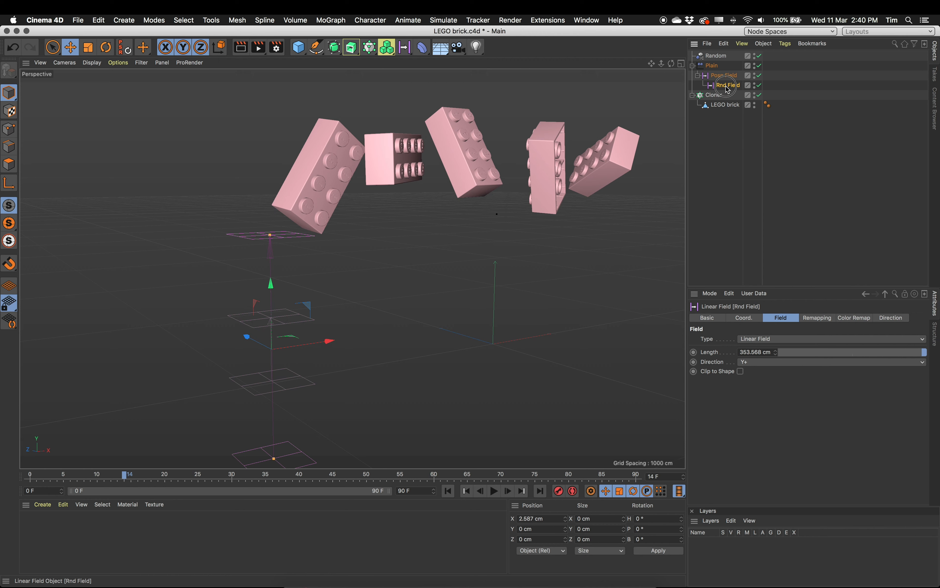
left_click_drag(279, 304, 287, 219)
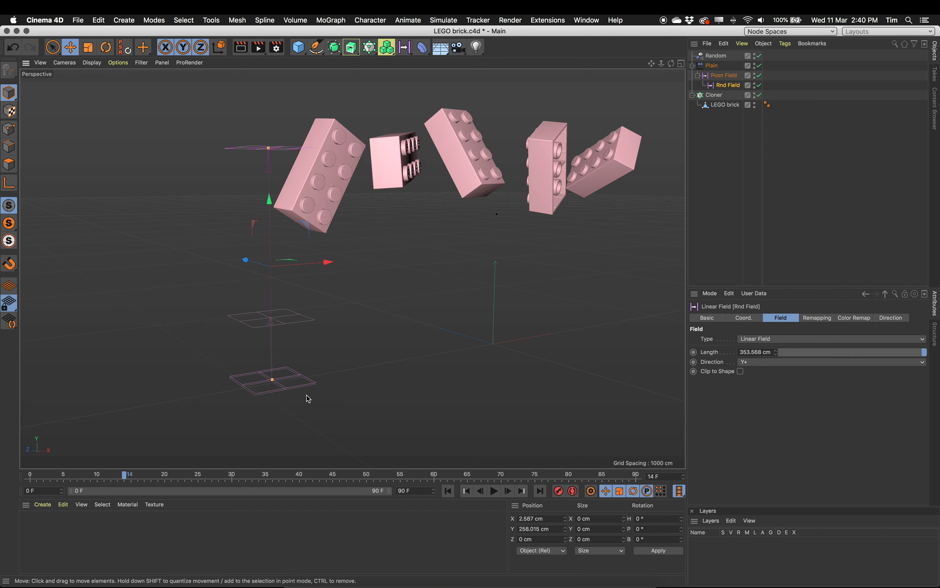
right_click_drag(518, 275, 479, 277, "alt")
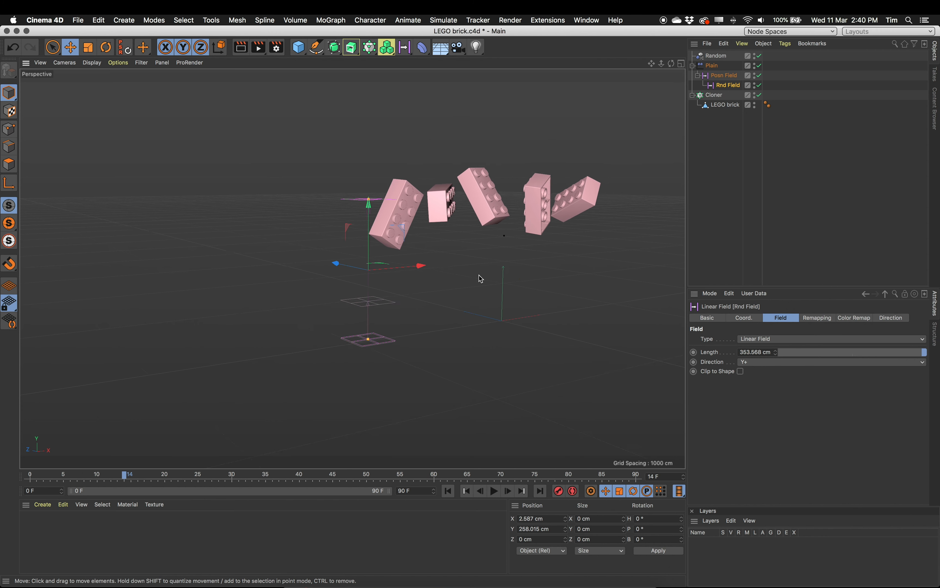
- Scrub the timeline to about frame 34 and back to the start to examine how the brick rows assemble
middle_click_drag(479, 278, 379, 355, "alt")
right_click_drag(546, 325, 447, 325, "alt")
middle_click_drag(521, 315, 428, 376, "alt")
right_click_drag(517, 365, 434, 365, "alt")
left_click_drag(41, 477, 259, 477)
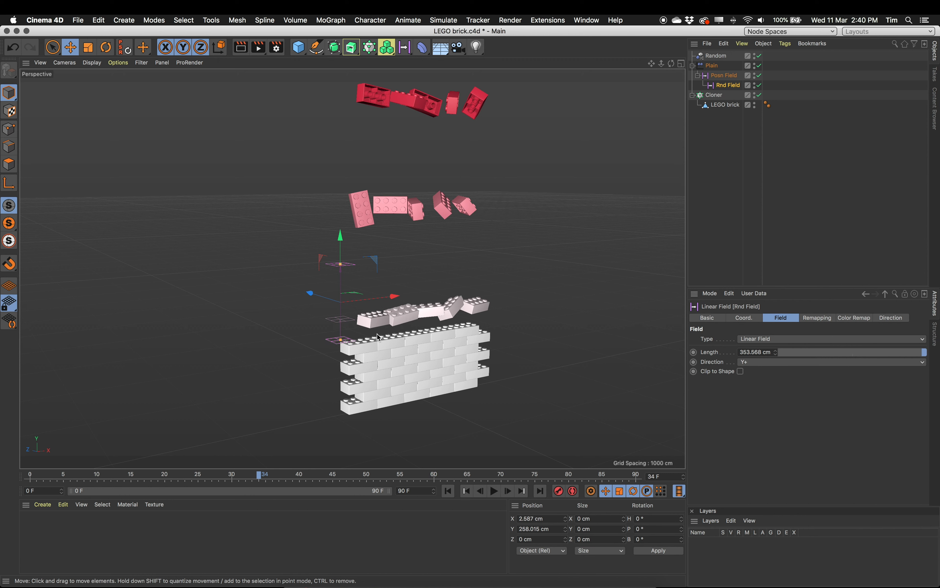
left_click_drag(267, 477, 2, 484)
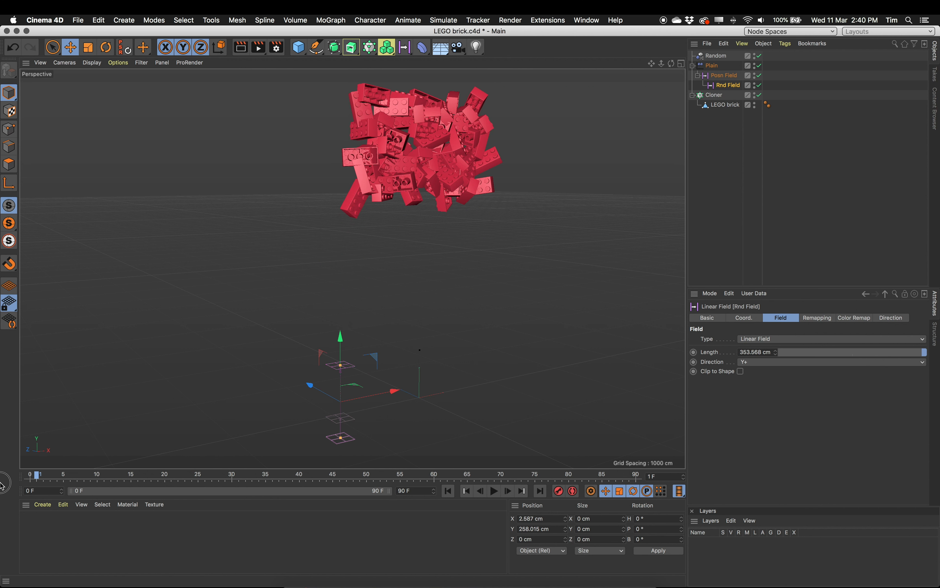
- At frame 0, lengthen the Rnd Field to about 728 cm, raise it to about 638 cm in Y, and scrub the timeline
left_click_drag(342, 366, 348, 328)
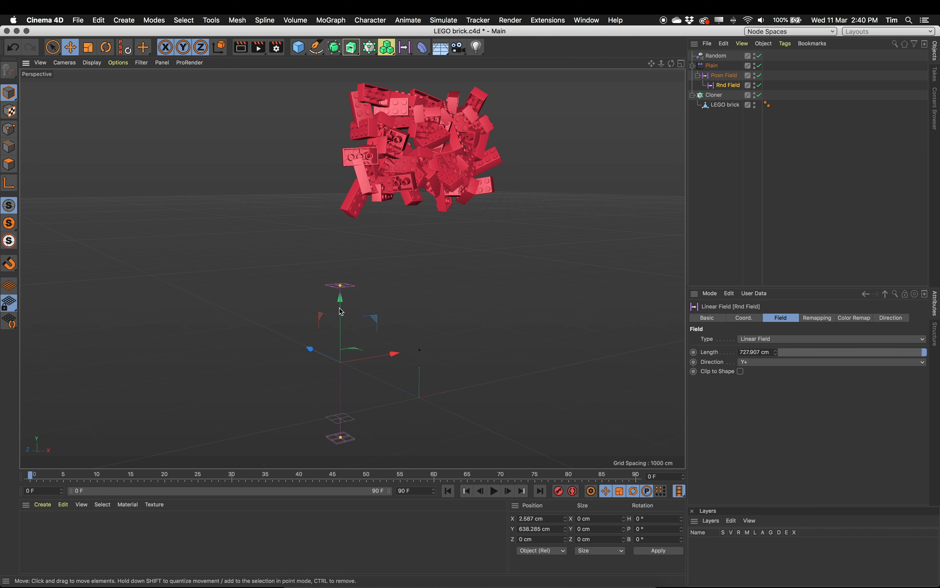
left_click_drag(38, 471, 144, 469)
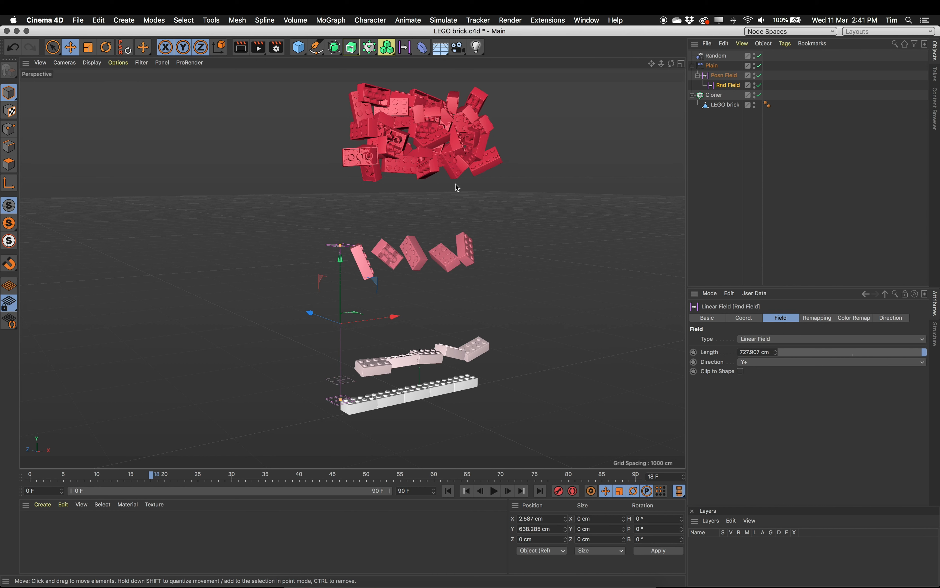
left_click_drag(150, 470, 42, 467)
left_click_drag(246, 471, 25, 467)
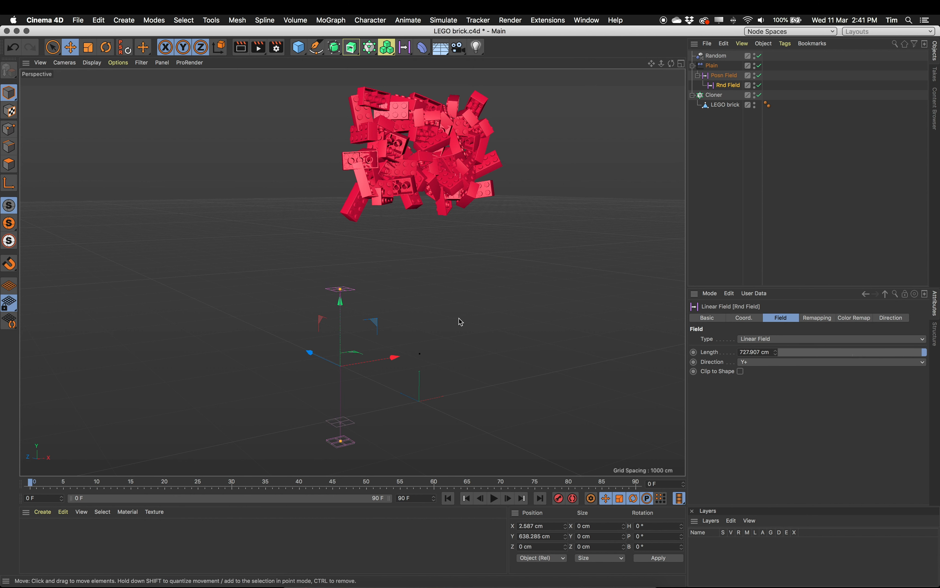
left_click_drag(31, 482, 192, 481)
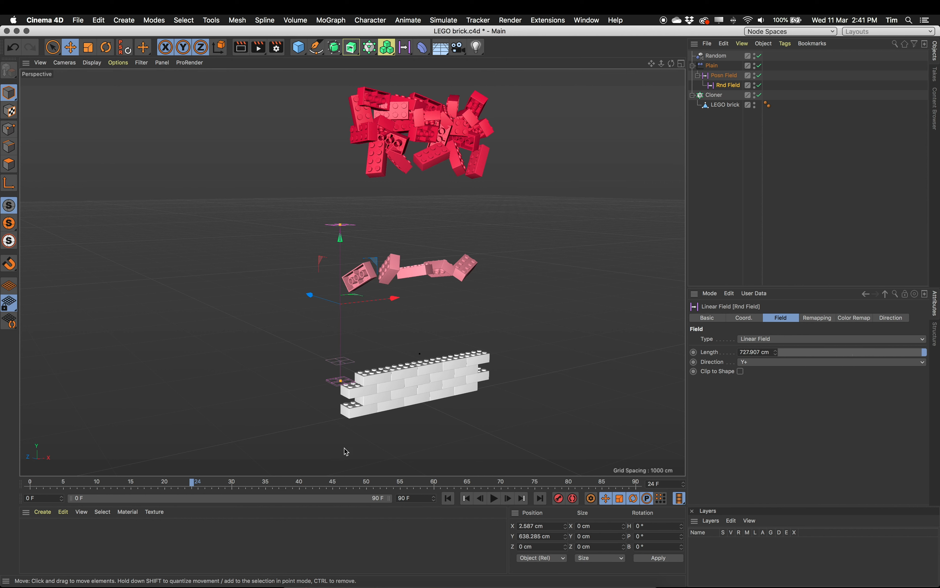
left_click_drag(81, 480, 0, 492)
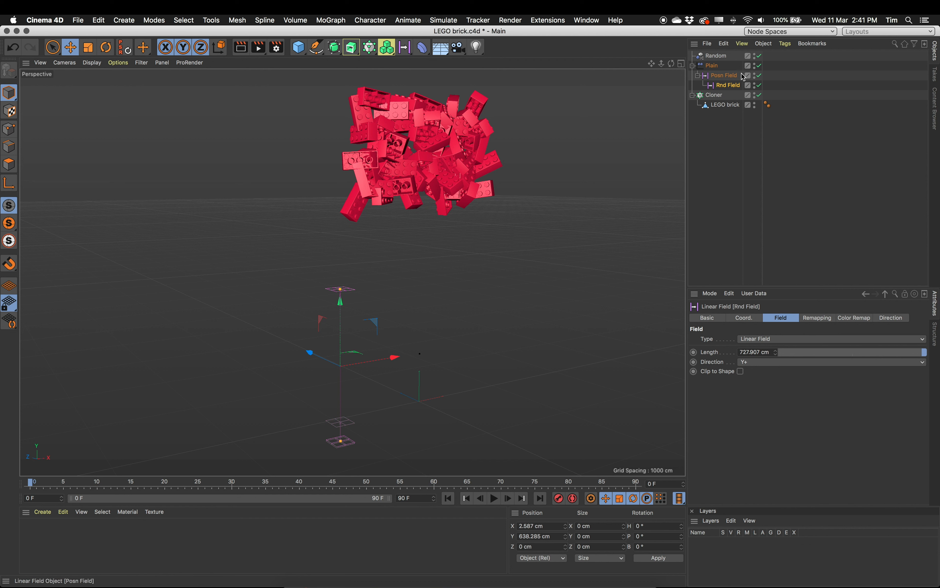
- Try rotating the Posn Field to about 37.6° in bank at frame 0
left_click(728, 76)
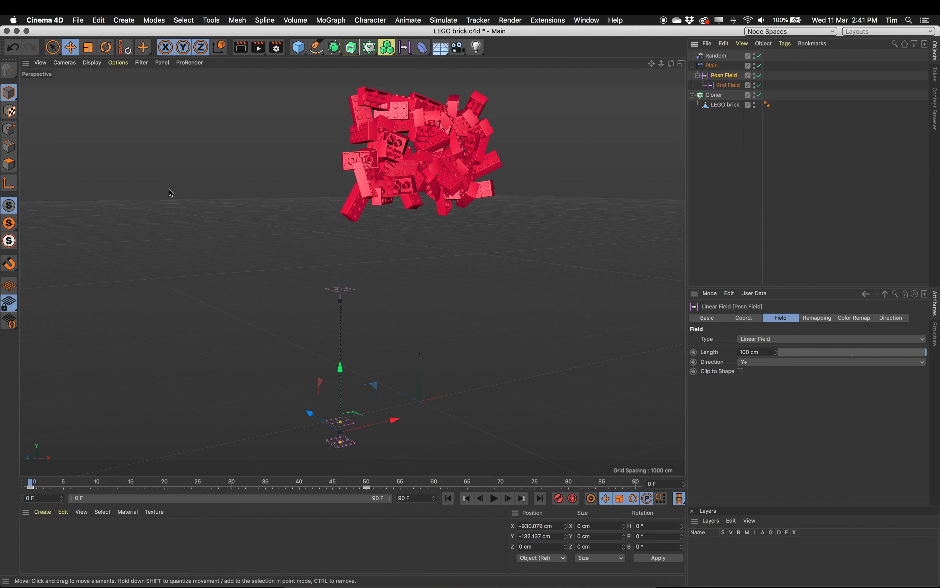
left_click(105, 47)
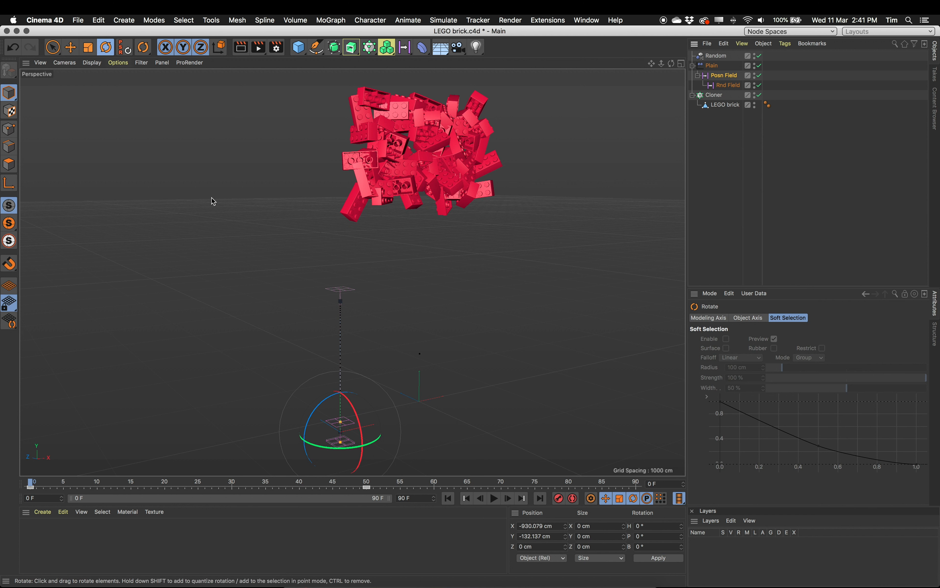
left_click_drag(316, 415, 353, 427)
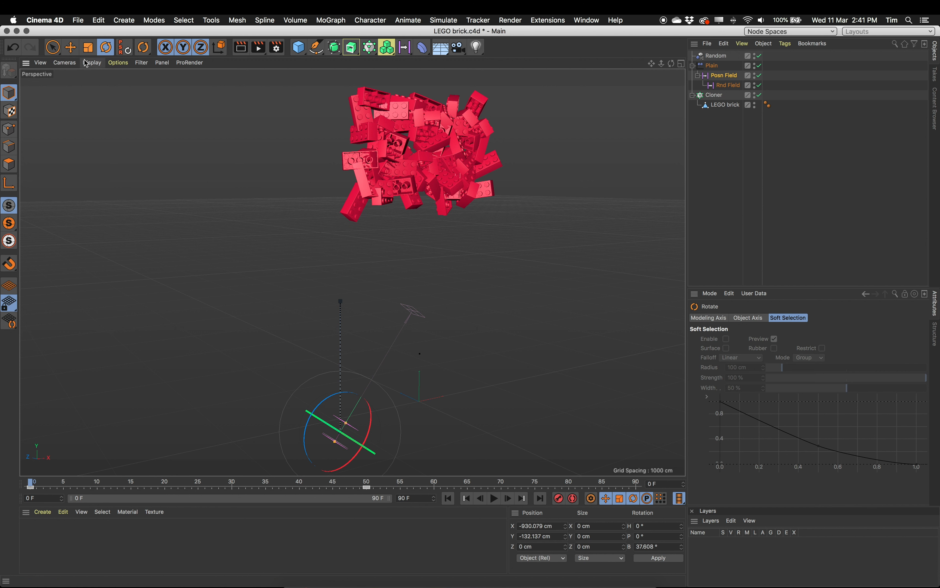
key("e")
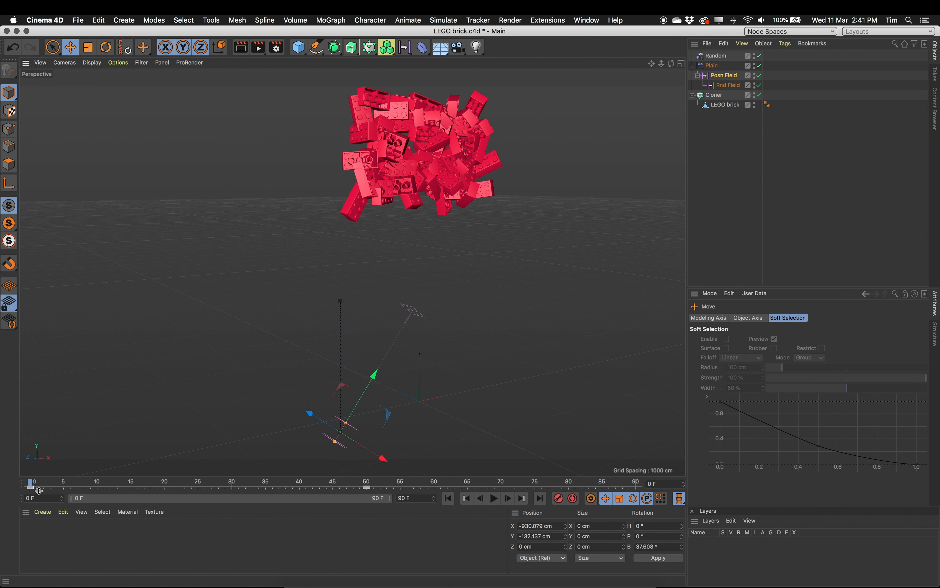
left_click_drag(32, 480, 1, 485)
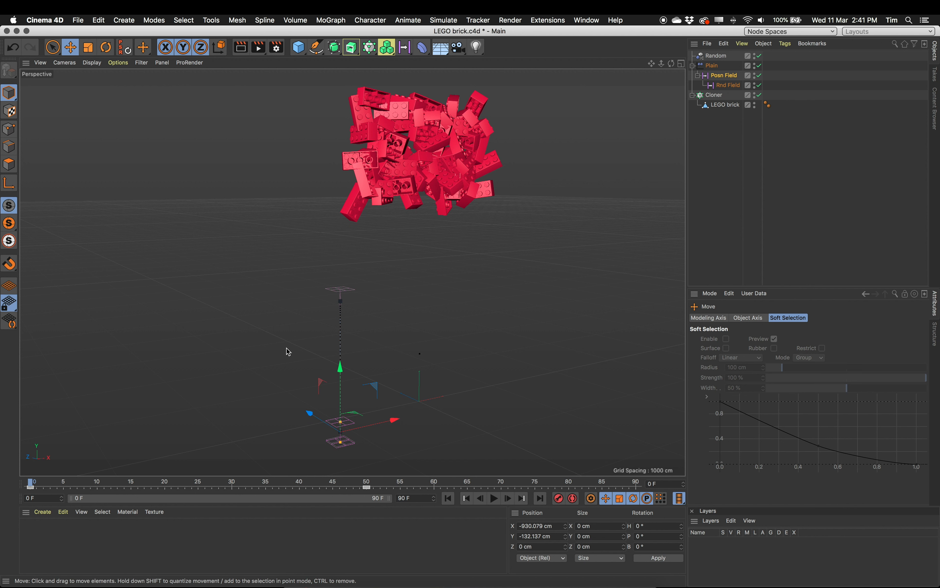
- At frame 0, rotate the Posn Field to about 41.1° in bank and record a keyframe
left_click(106, 47)
left_click_drag(321, 408, 344, 388)
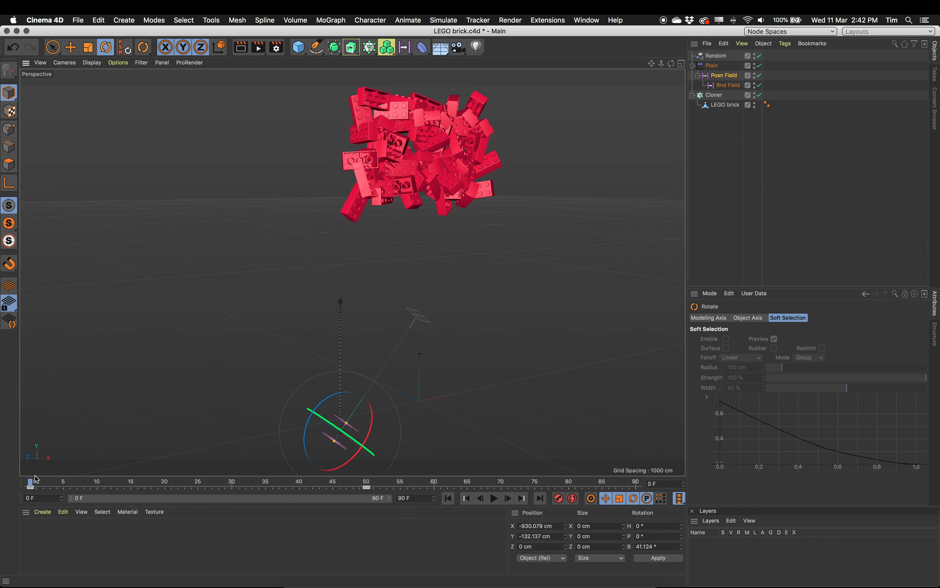
- At frame 50, rotate the Posn Field to about 41.9° in bank, move it to about 410 cm in X and 2011 cm in Y, and keyframe it
left_click_drag(35, 483, 368, 496)
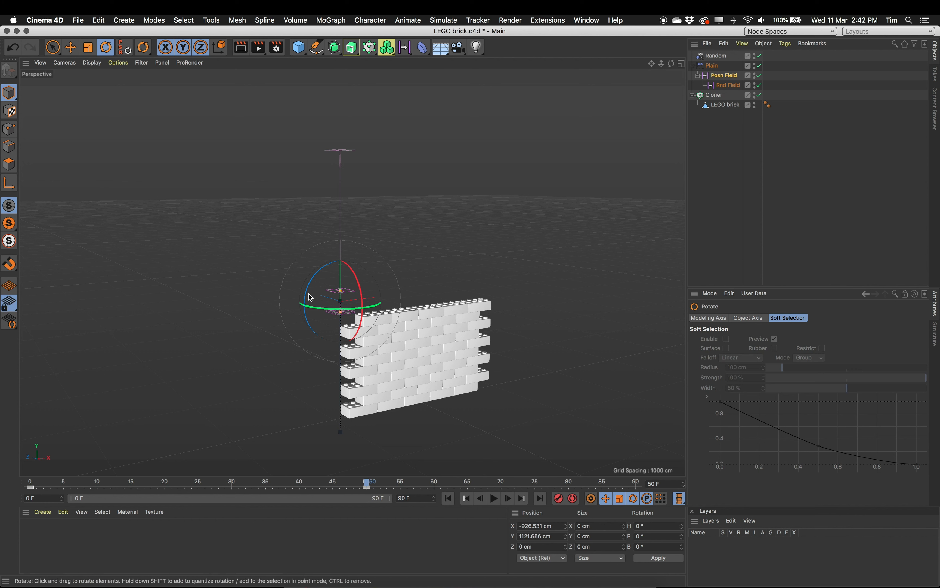
left_click_drag(314, 283, 338, 262)
left_click(71, 47)
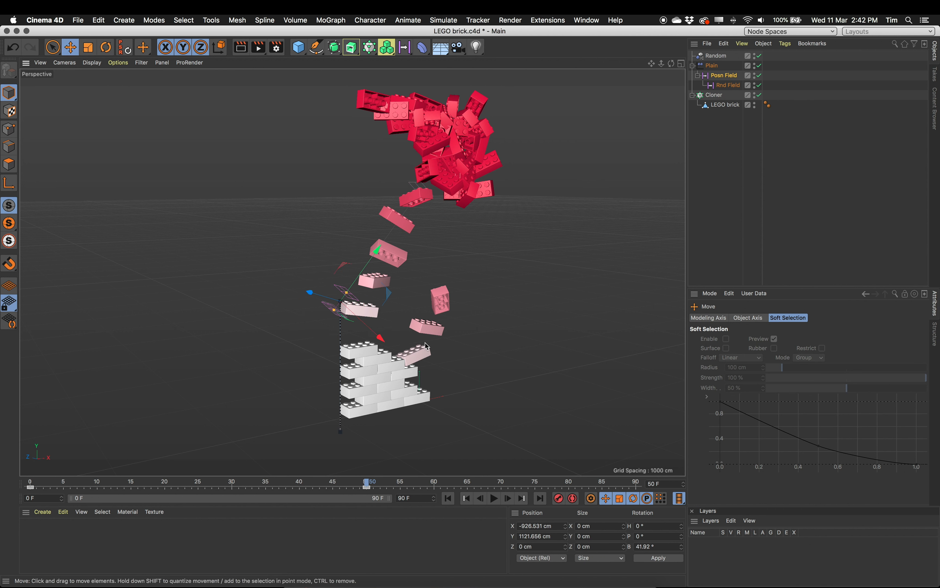
left_click_drag(366, 270, 497, 170)
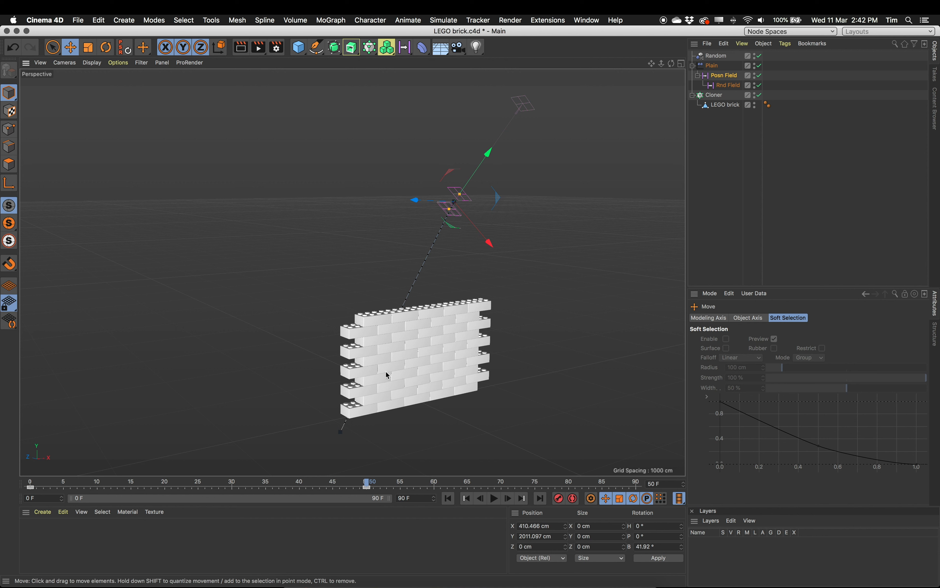
- Scrub the timeline to frame 24 and back to the start to examine the diagonal wall assembly
left_click(36, 486)
left_click_drag(49, 486, 192, 468)
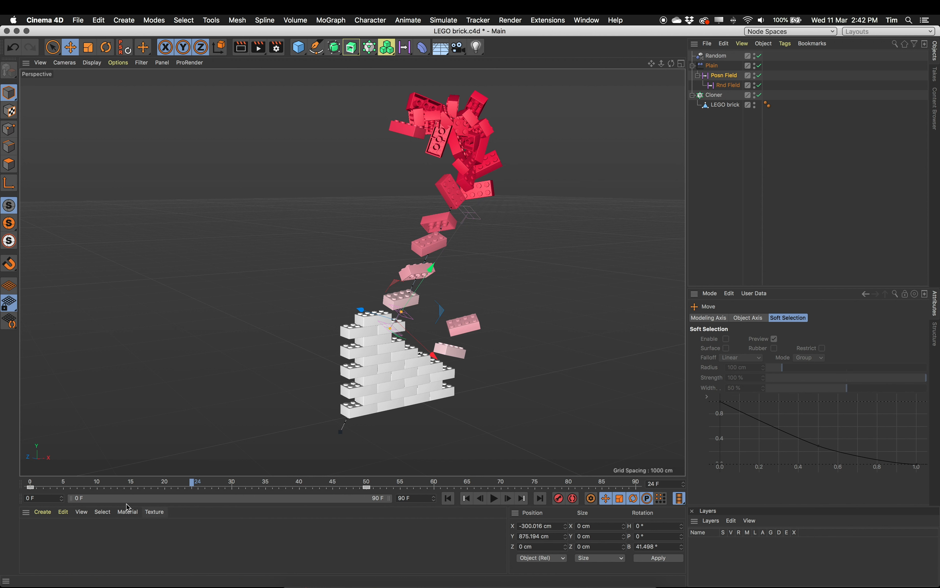
left_click_drag(115, 487, 35, 484)
- Play the animation and move the Posn Field's frame 50 keyframe to frame 75
left_click(495, 498)
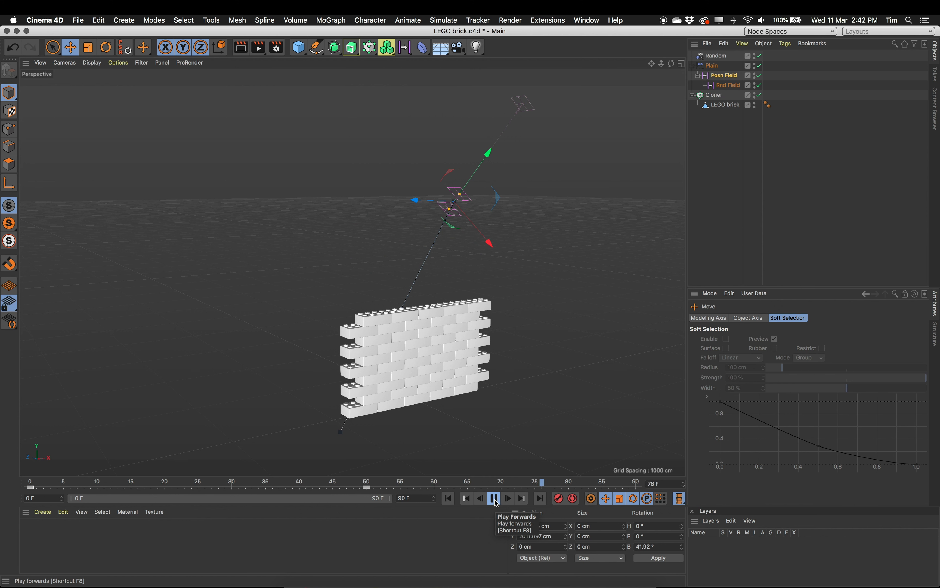
left_click_drag(367, 487, 535, 488)
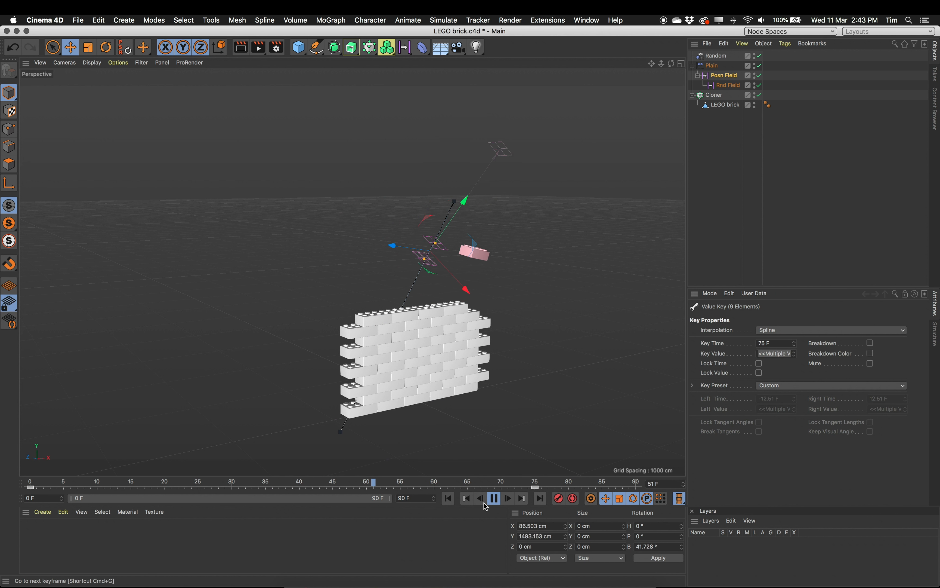